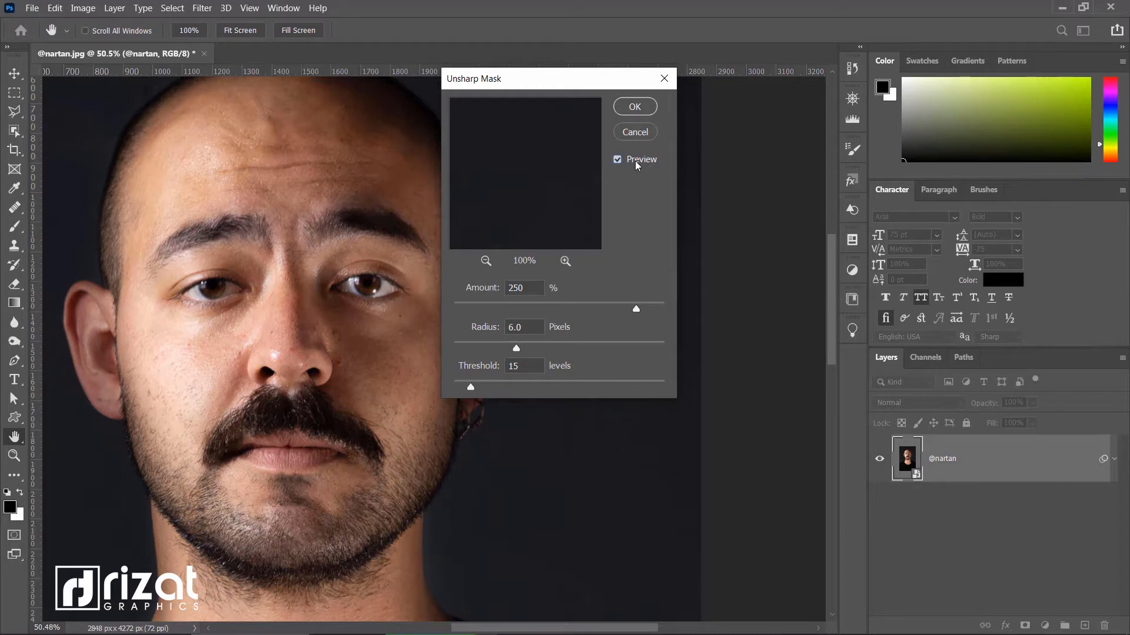
Step: Apply the Unsharp Mask to the portrait with amount 250%, radius 6.0 pixels and threshold 15 levels
left_click(641, 107)
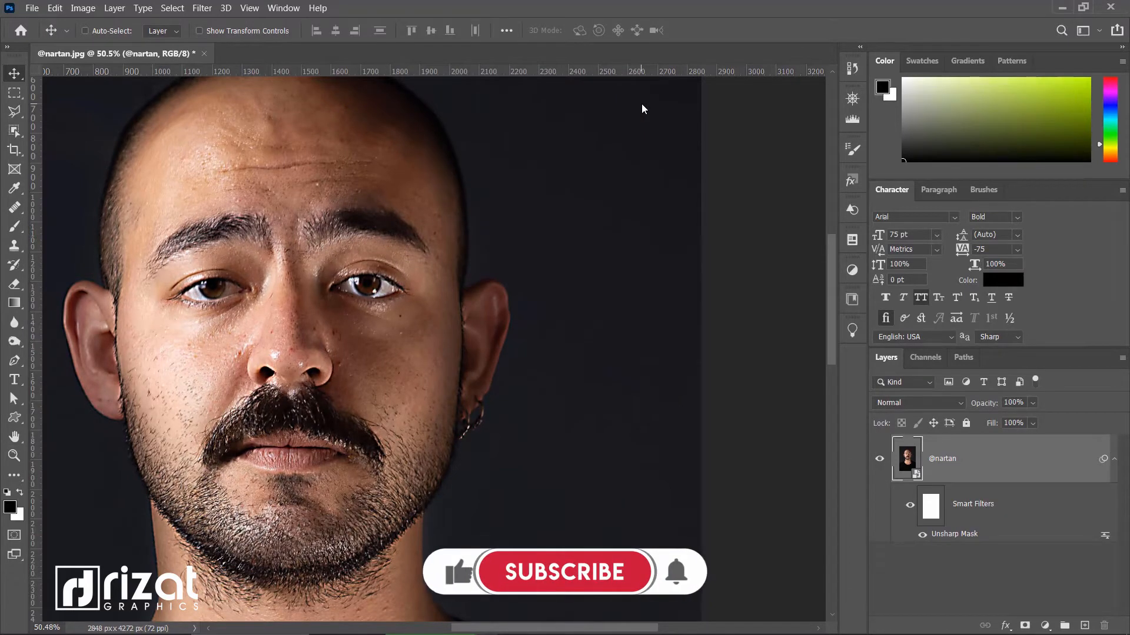
Step: Apply the Oil Paint filter with stylization 5.0, cleanliness 3.0, scale 0.1 and bristle detail 0.0, without lighting
left_click(201, 8)
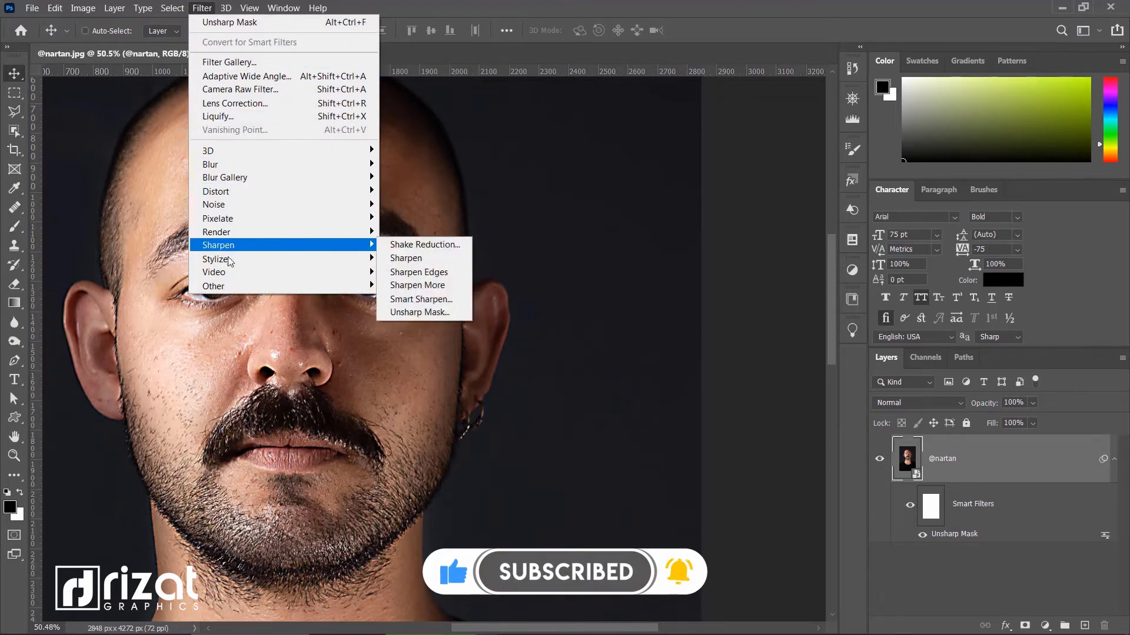
mouse_move(229, 259)
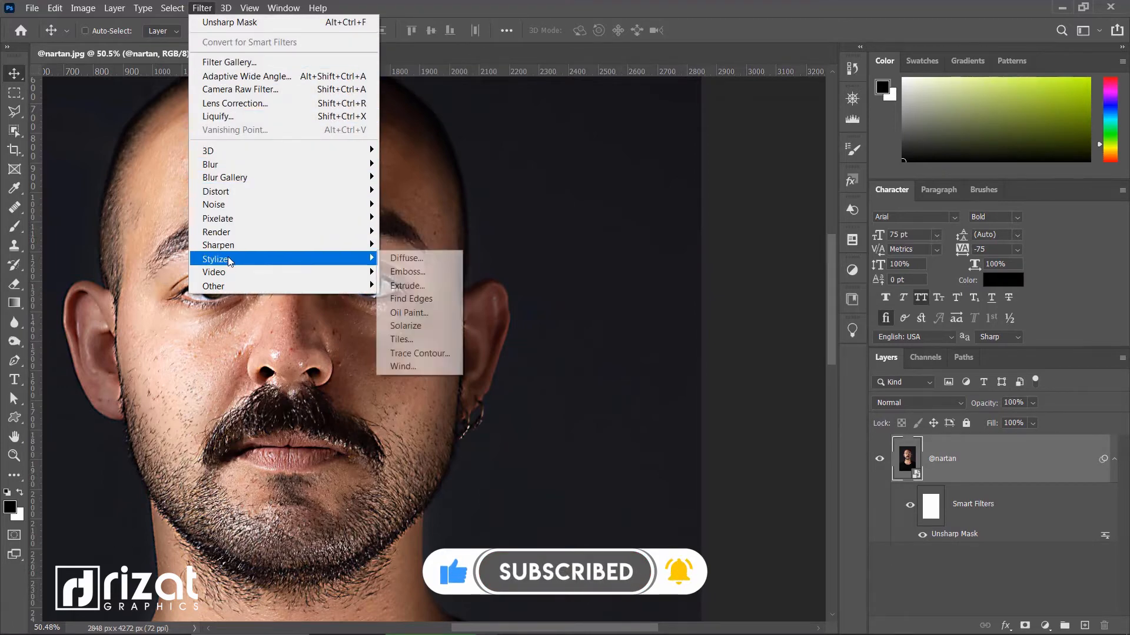
left_click(406, 314)
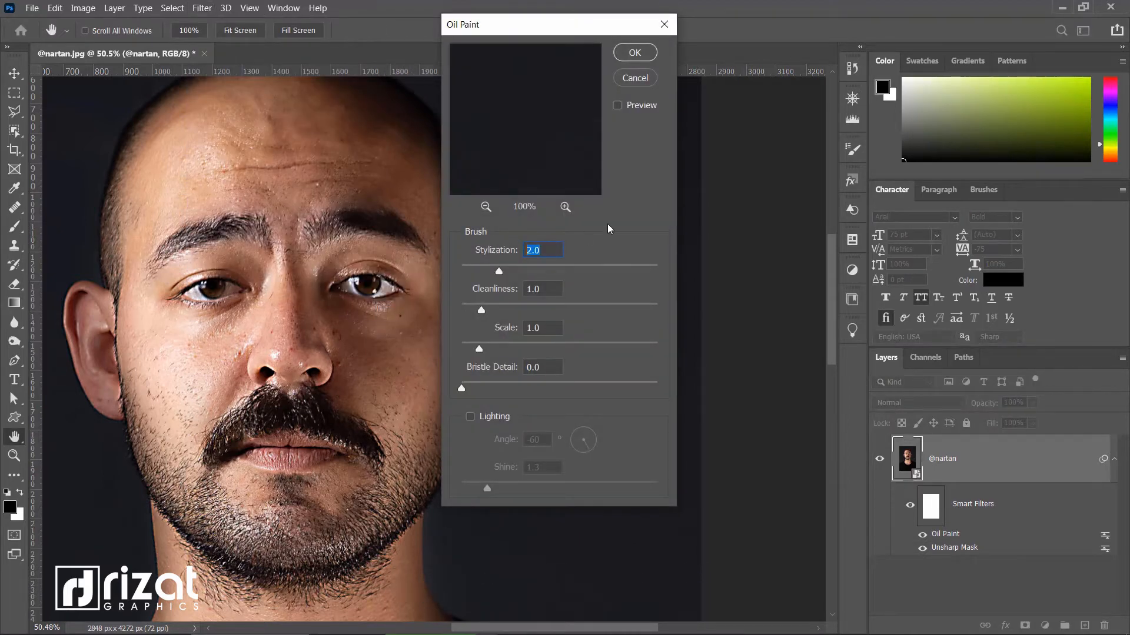
type("5")
key("Tab")
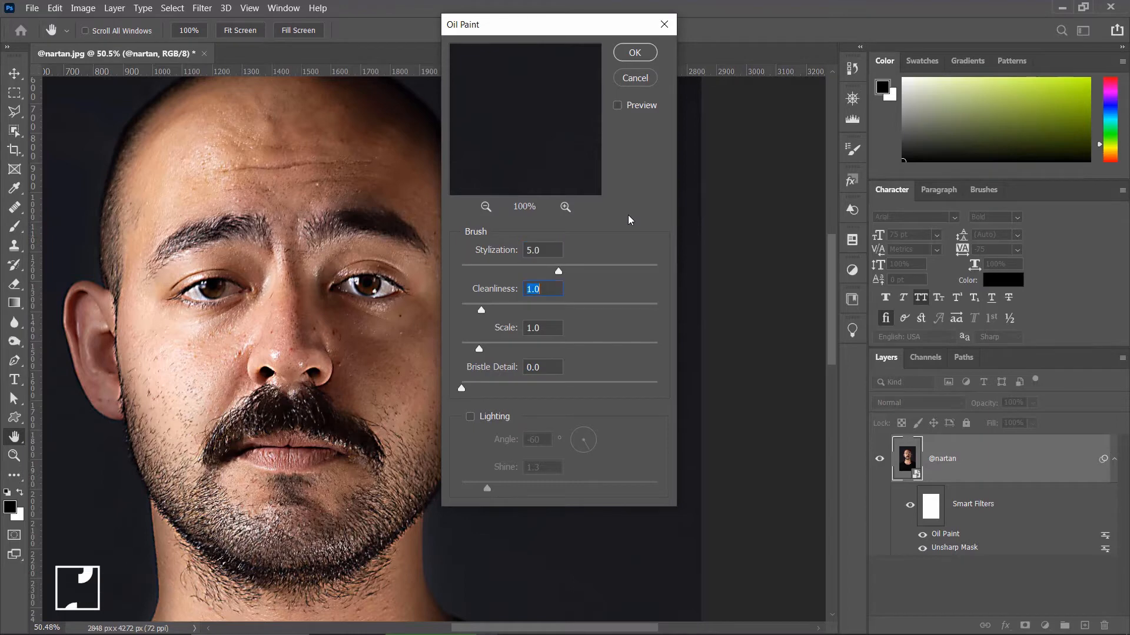
type("3")
key("Tab")
type("0.1")
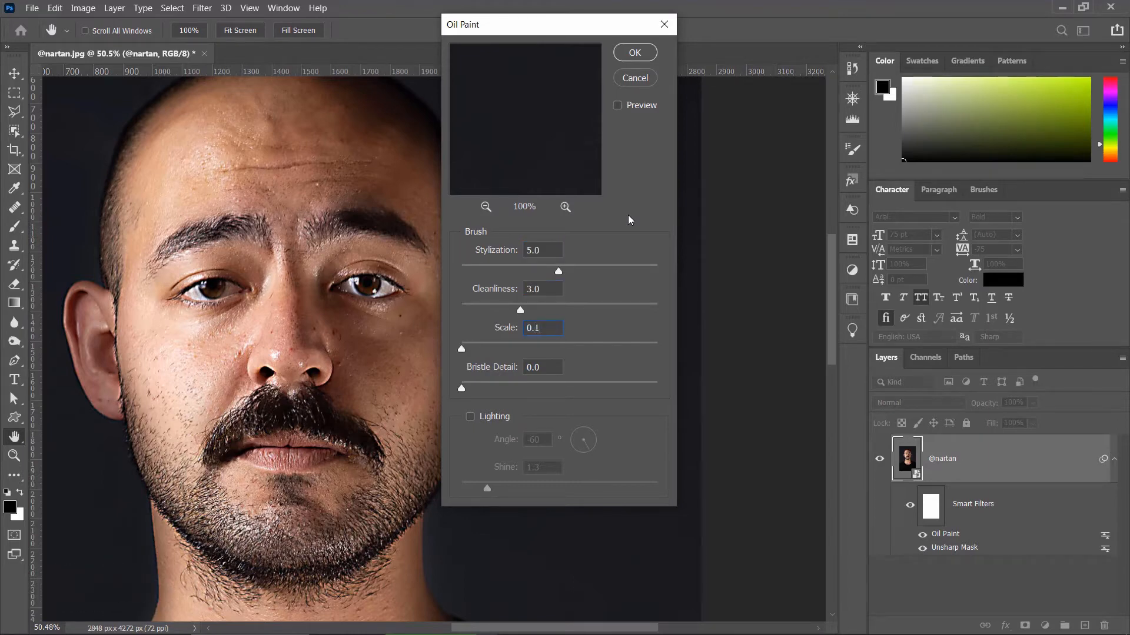
key("Tab")
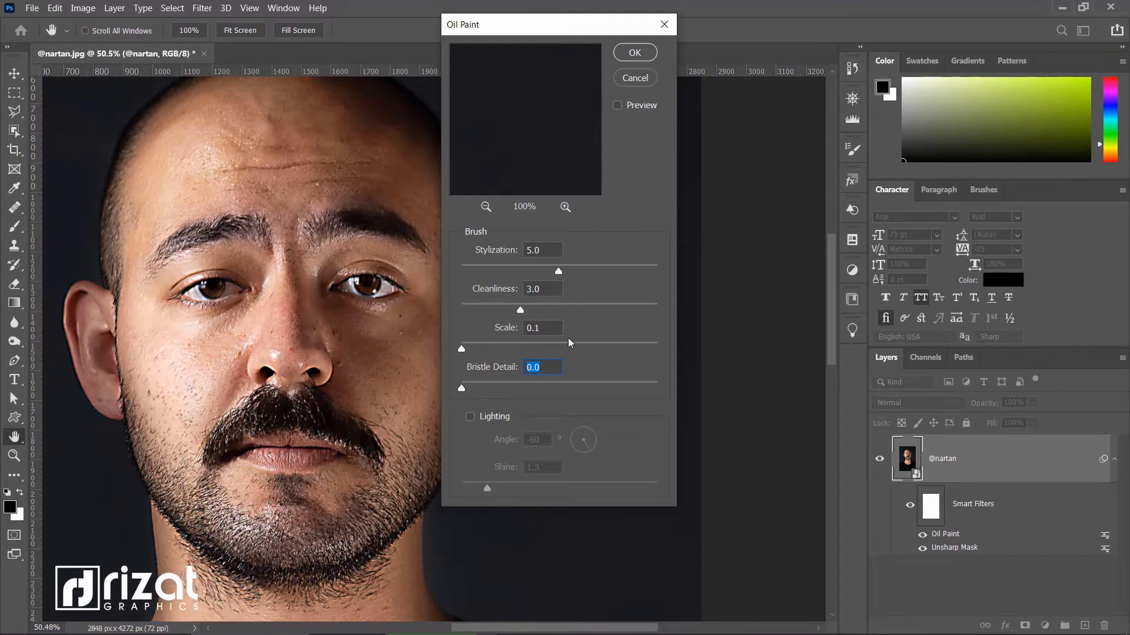
left_click(635, 52)
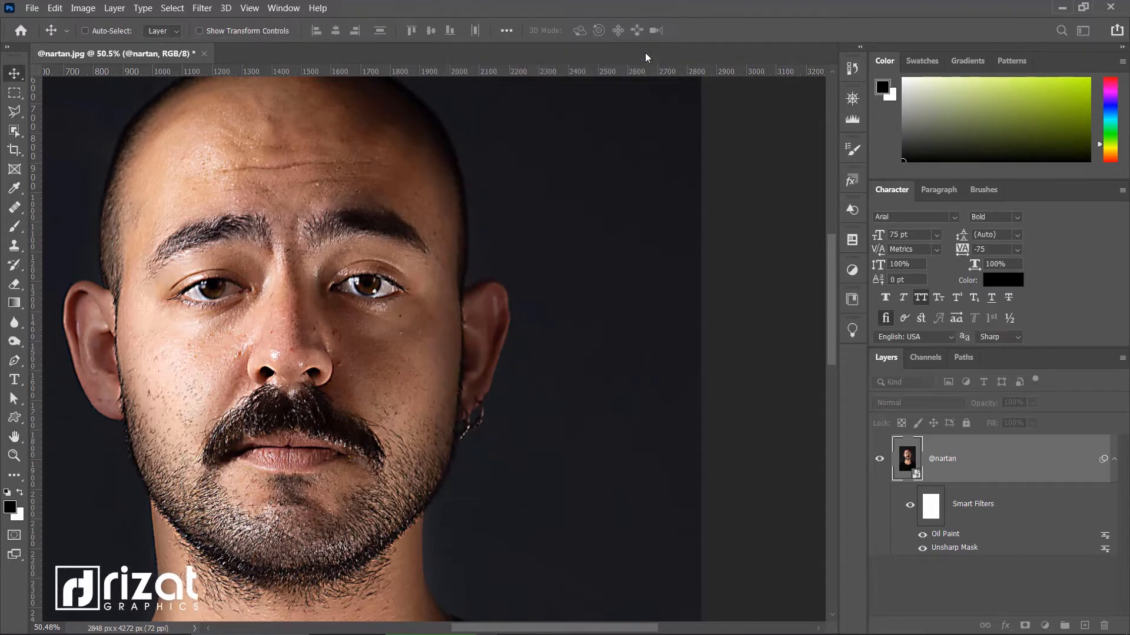
Step: Apply the artistic Cutout filter to the portrait with 8 levels, edge simplicity 5 and edge fidelity 1
left_click(202, 8)
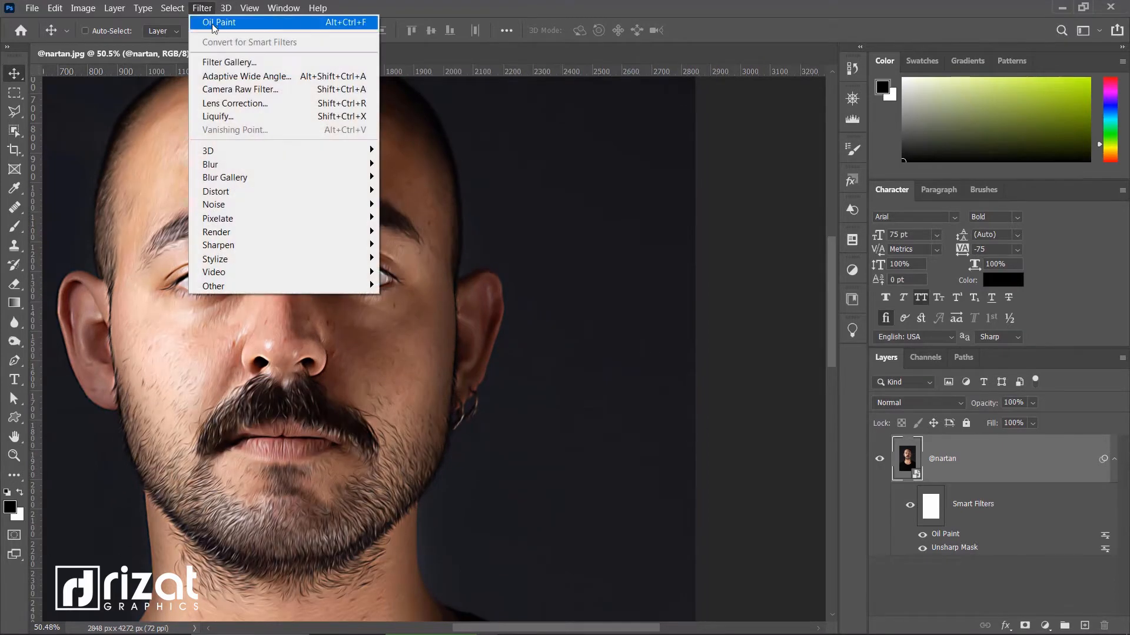
left_click(231, 64)
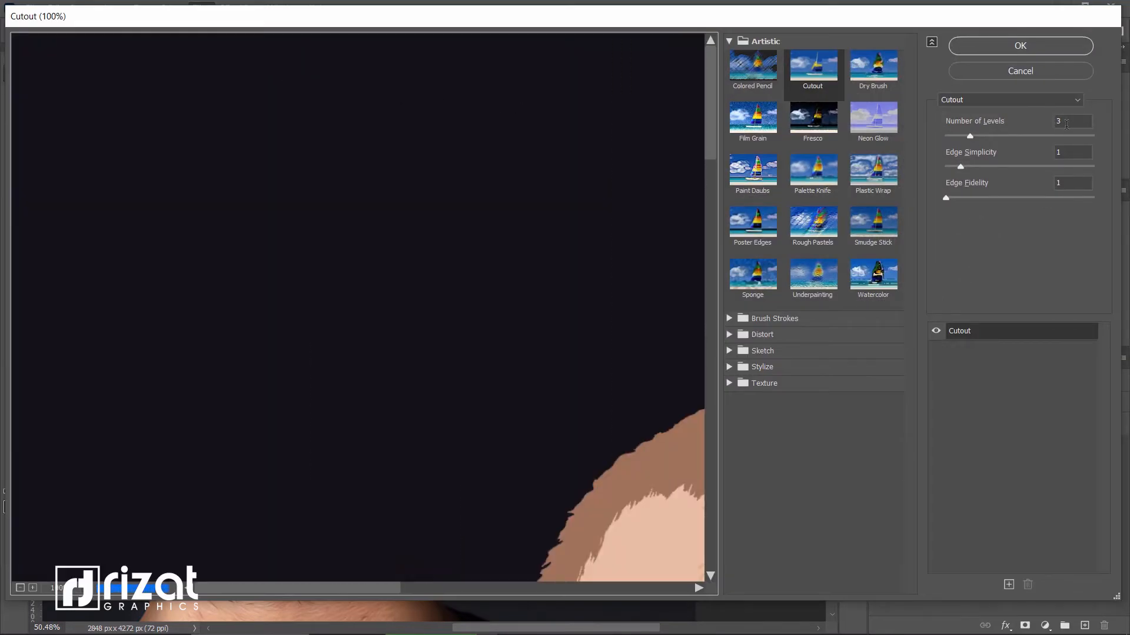
left_click_drag(492, 335, 155, 504)
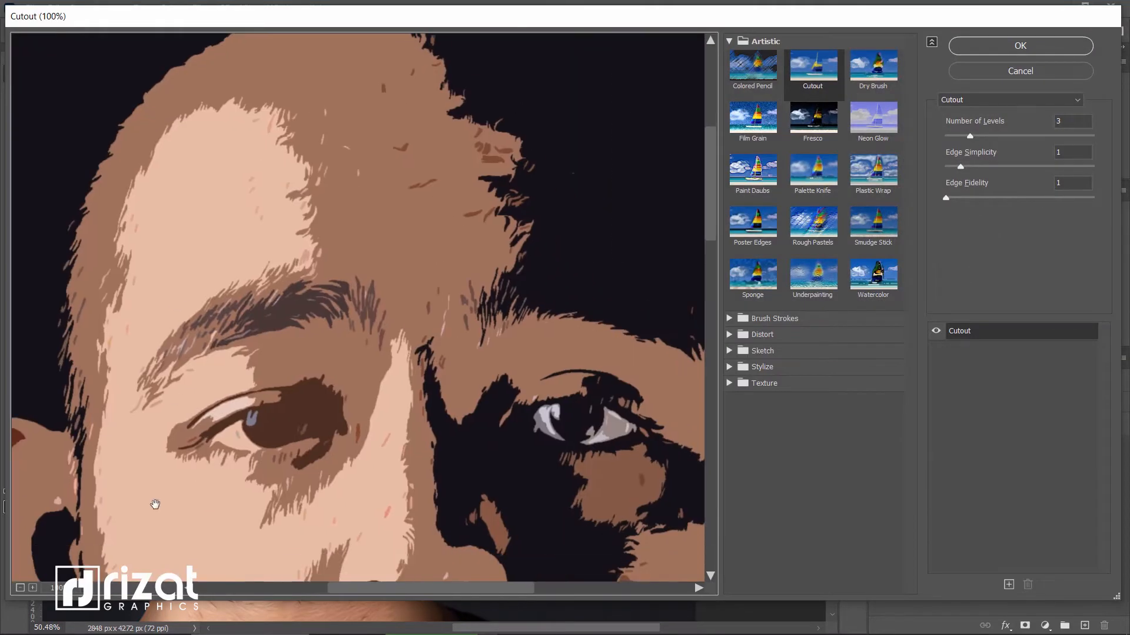
left_click(20, 588)
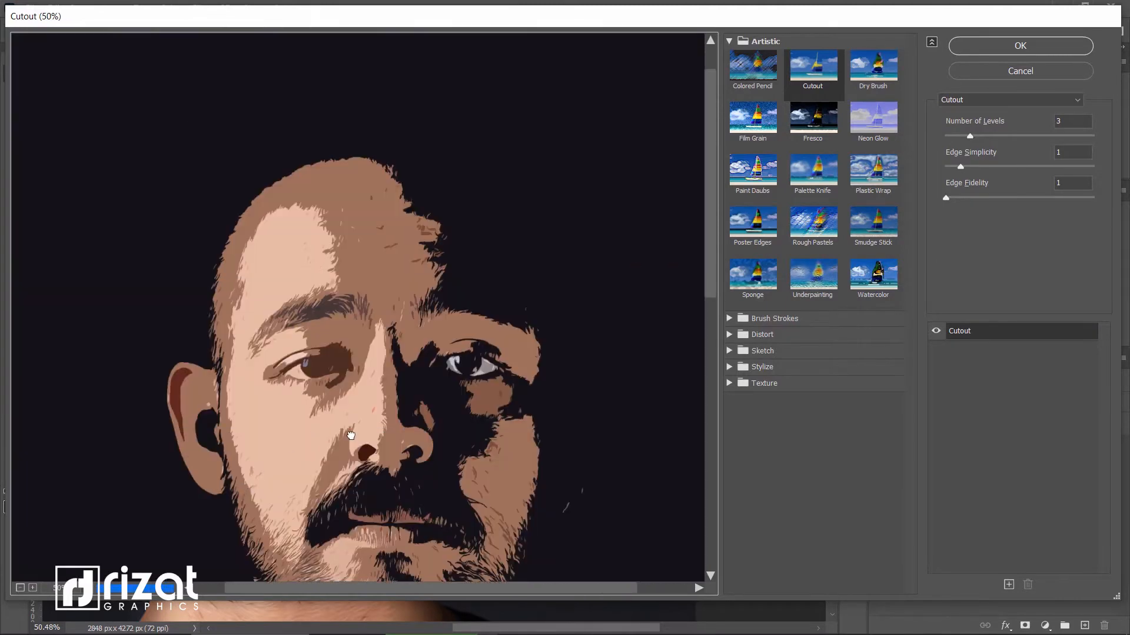
left_click_drag(309, 438, 306, 320)
left_click(1073, 118)
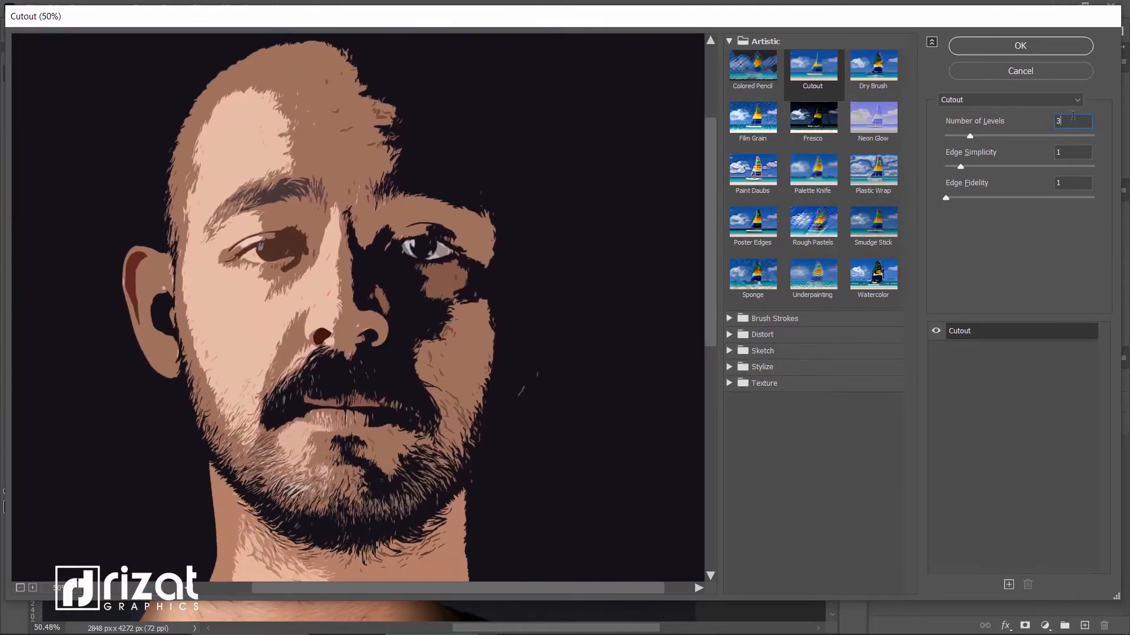
type("8")
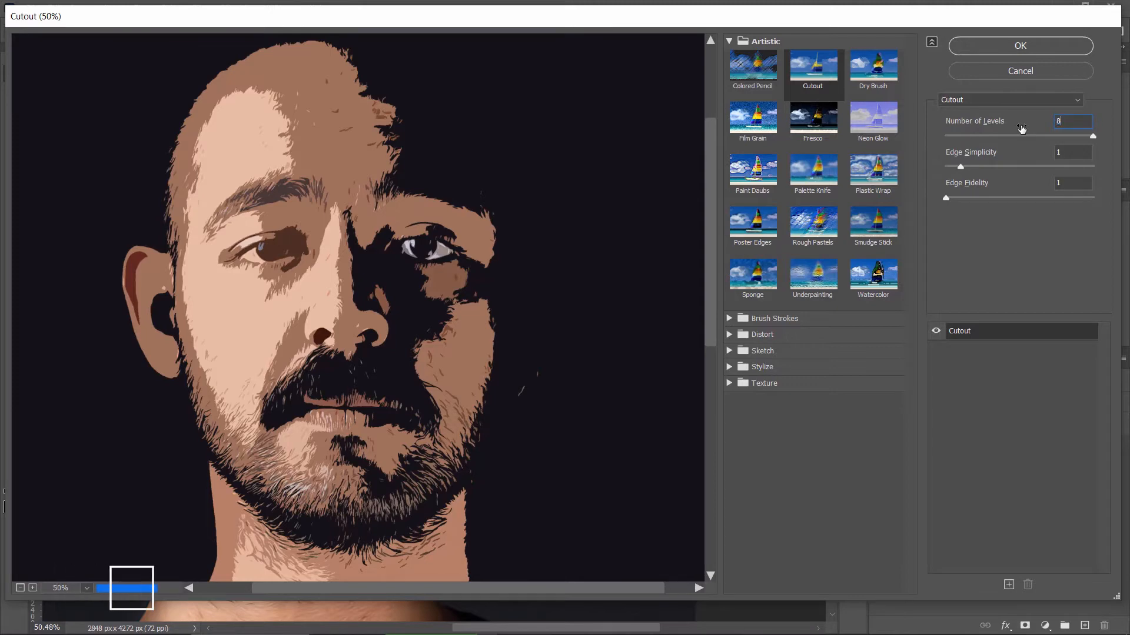
key("Tab")
type("5")
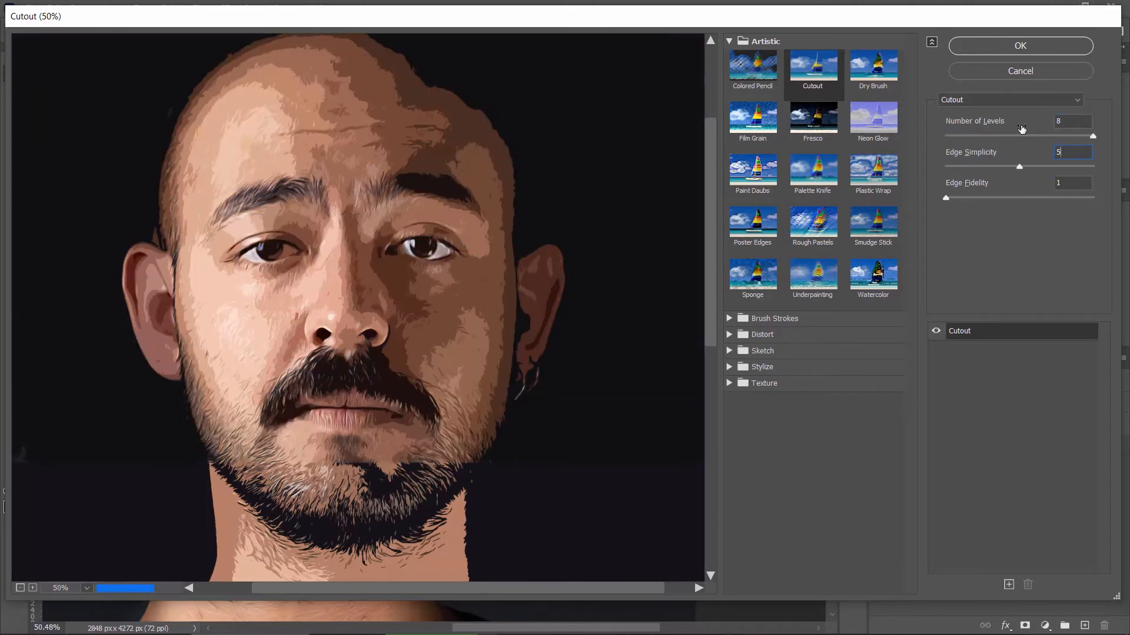
type("1")
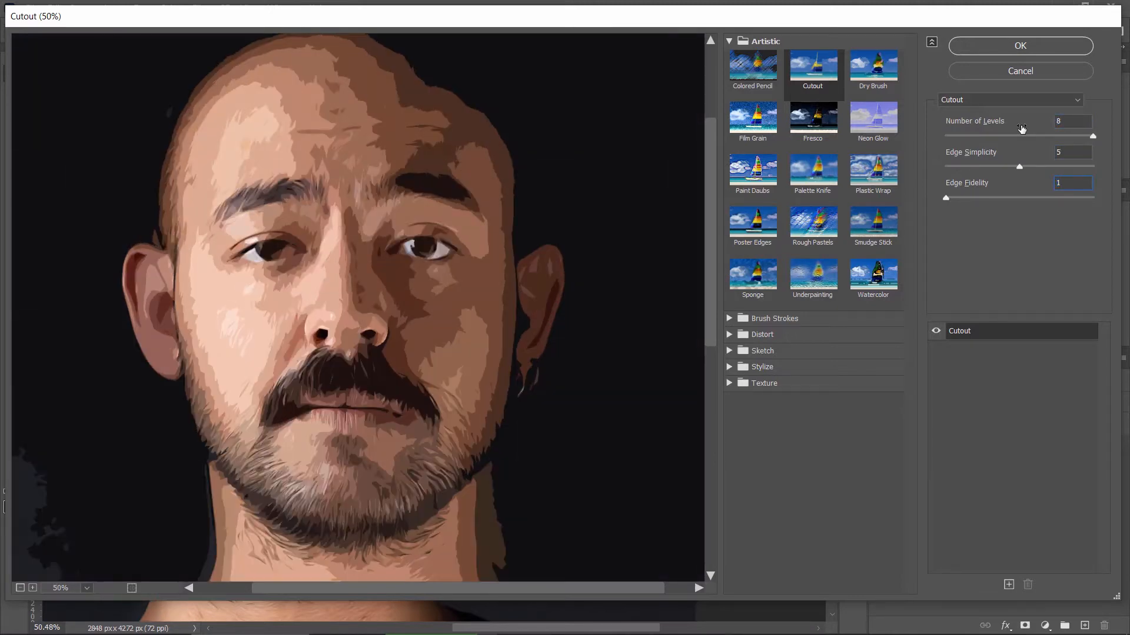
left_click(1022, 51)
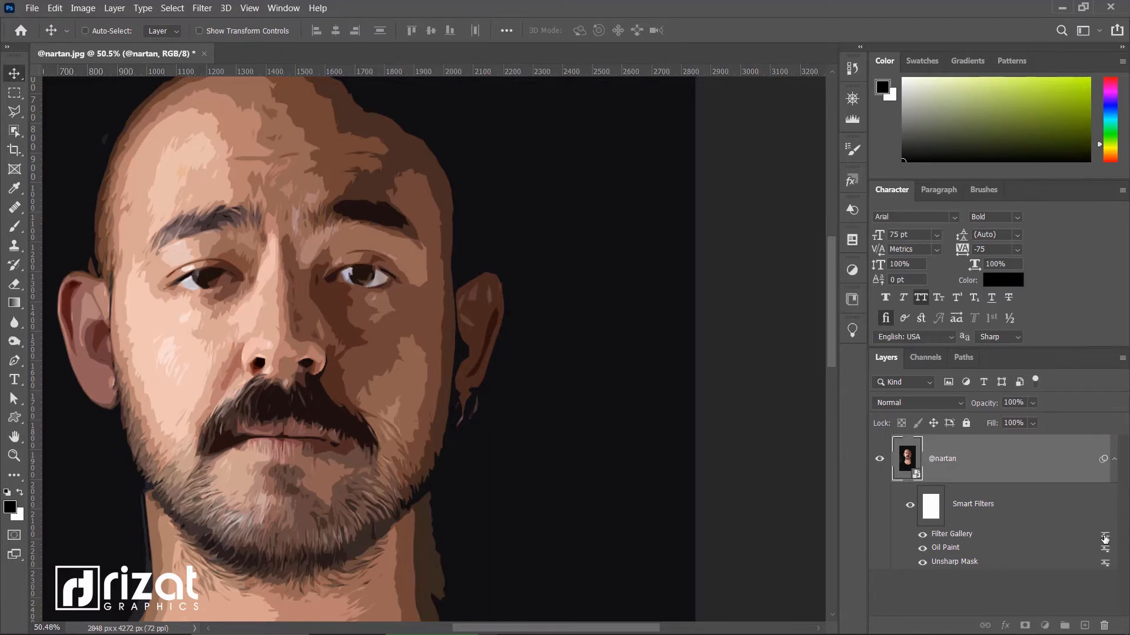
Step: Set the blending opacity of the Filter Gallery smart filter to 50%, keeping Normal mode
double_click(1105, 538)
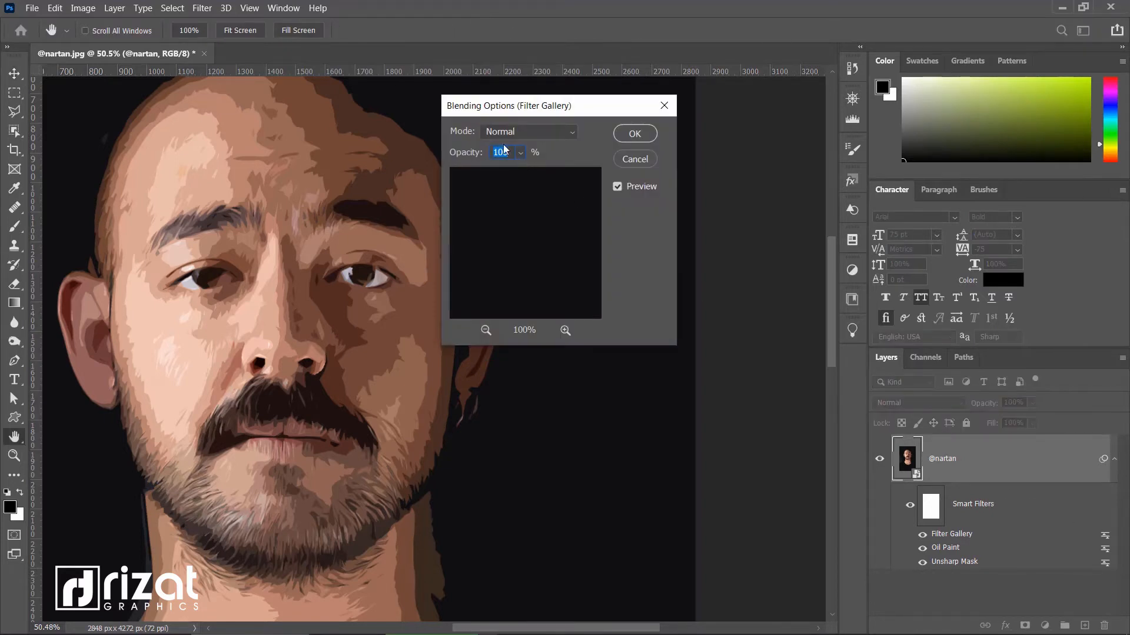
type("50")
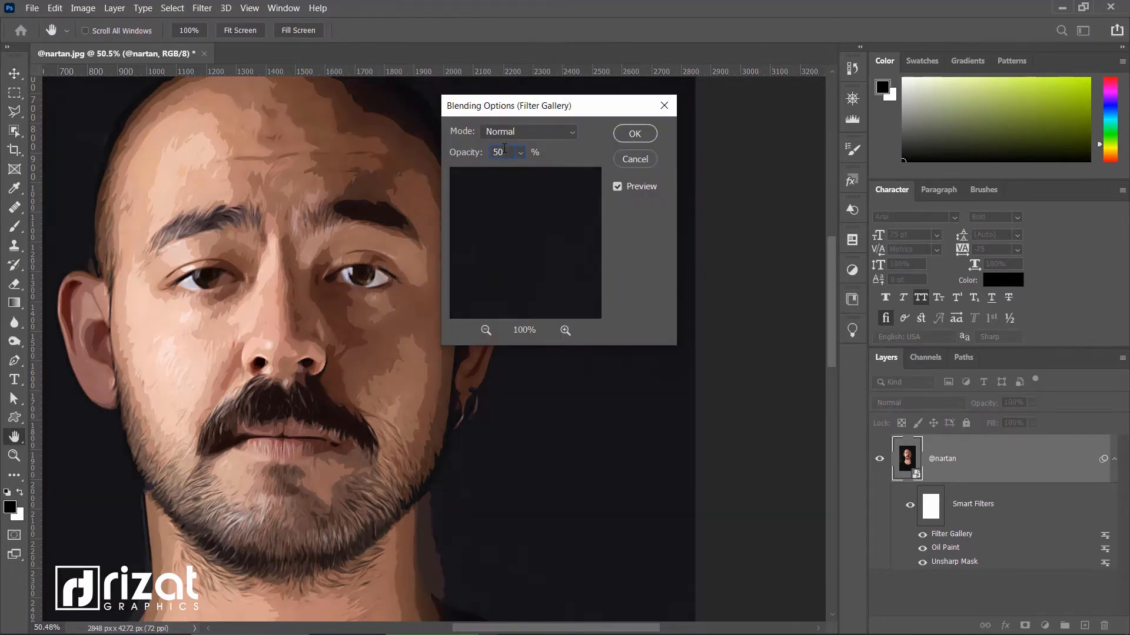
left_click(629, 139)
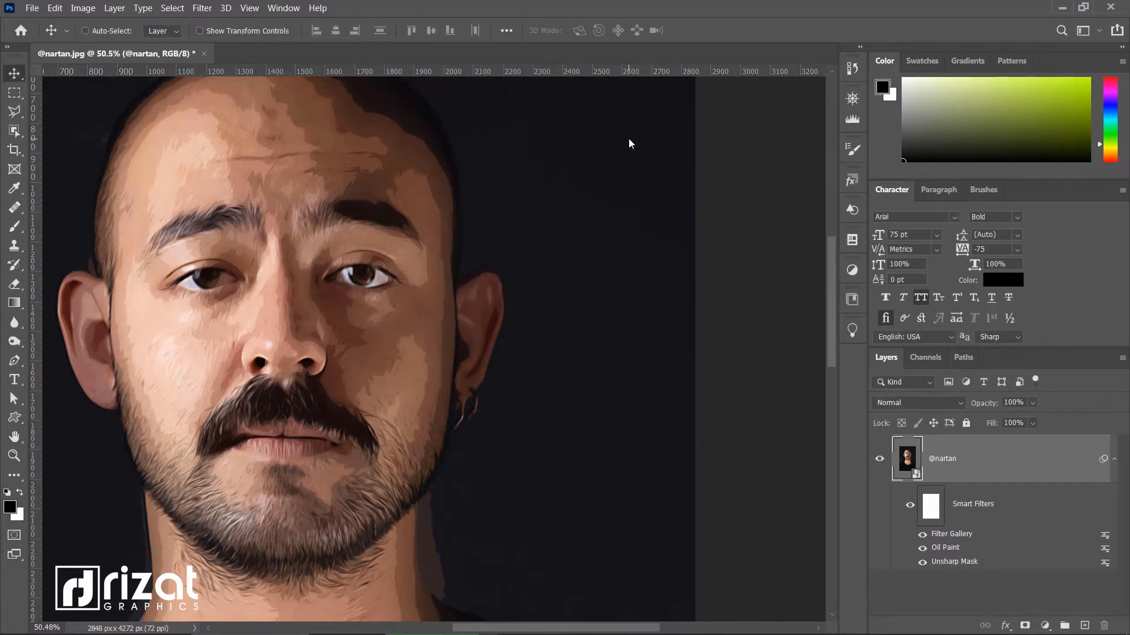
Step: Apply a Surface Blur to the portrait with radius 25 pixels and threshold 10 levels
left_click(201, 8)
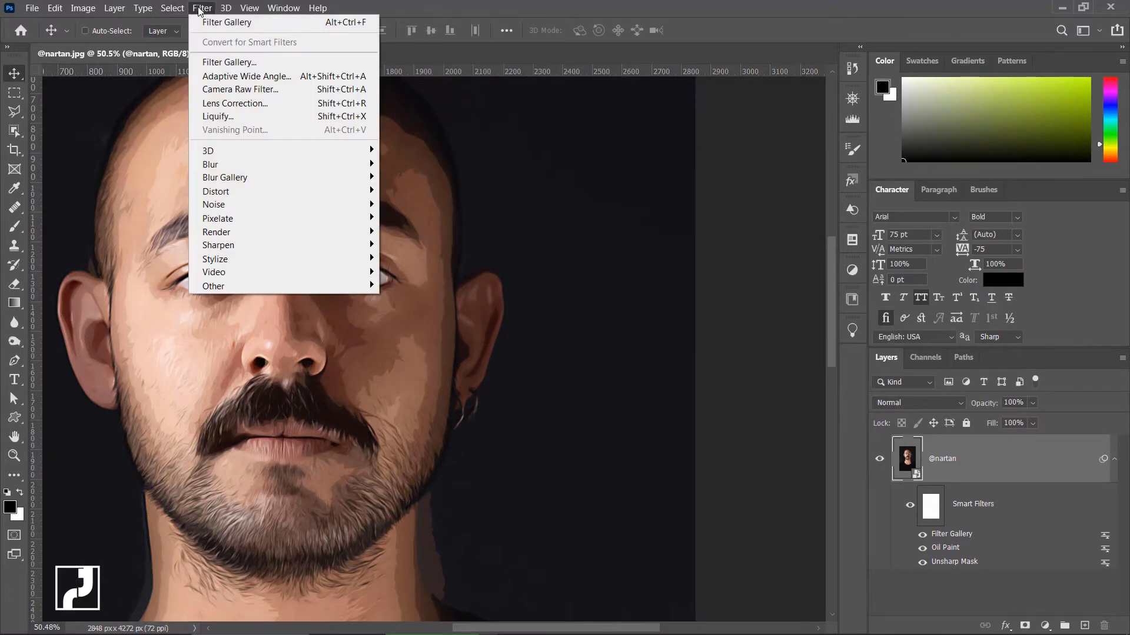
mouse_move(329, 165)
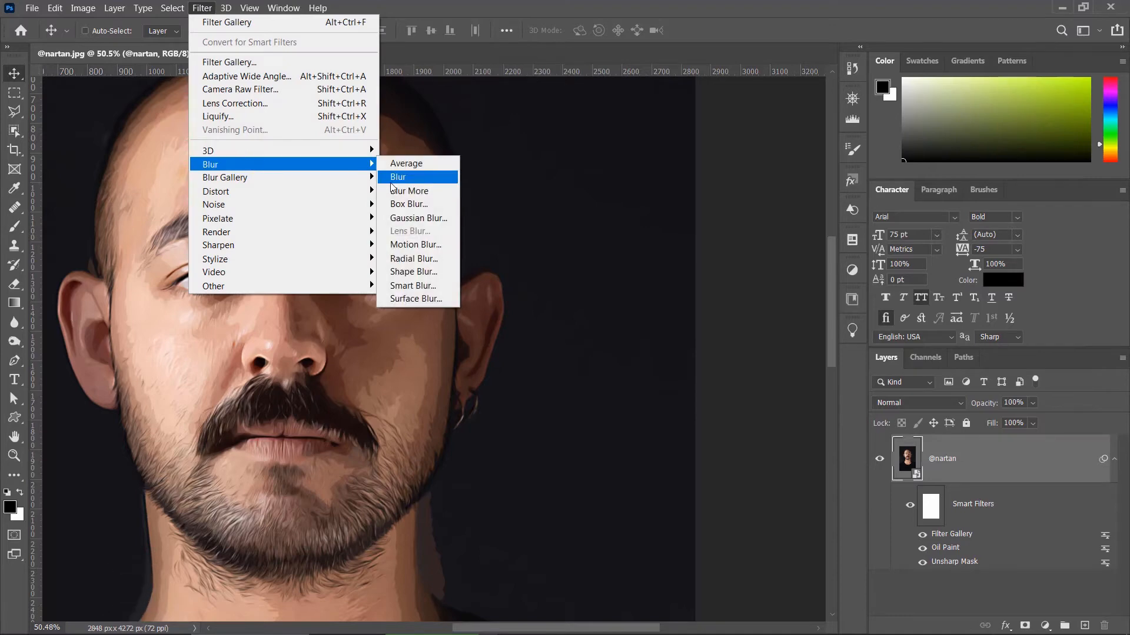
left_click(425, 301)
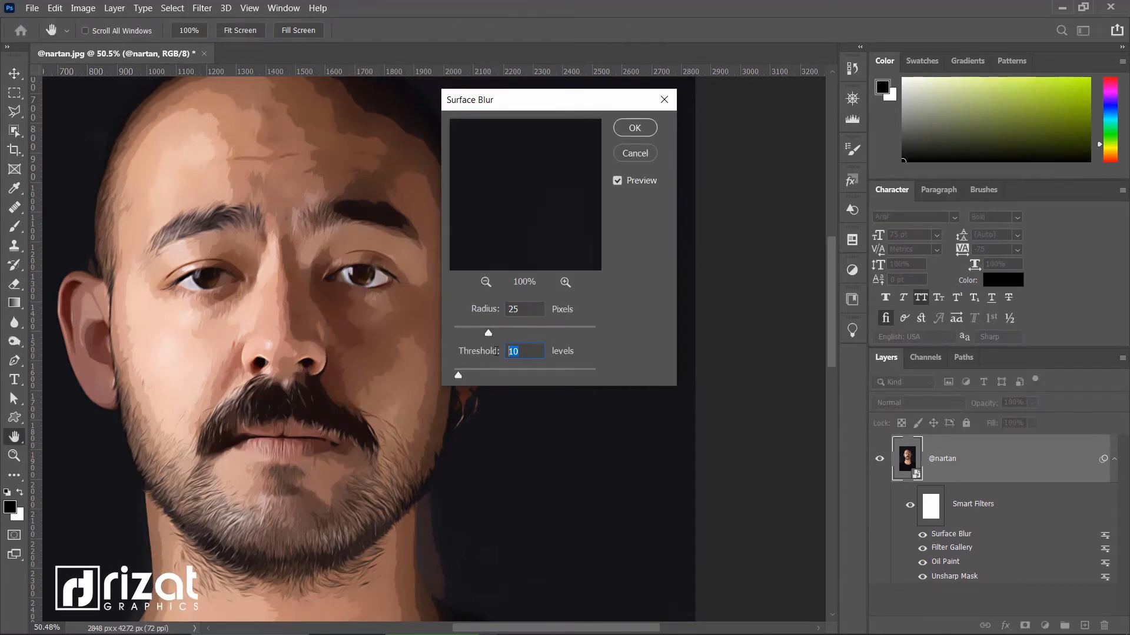
left_click(643, 129)
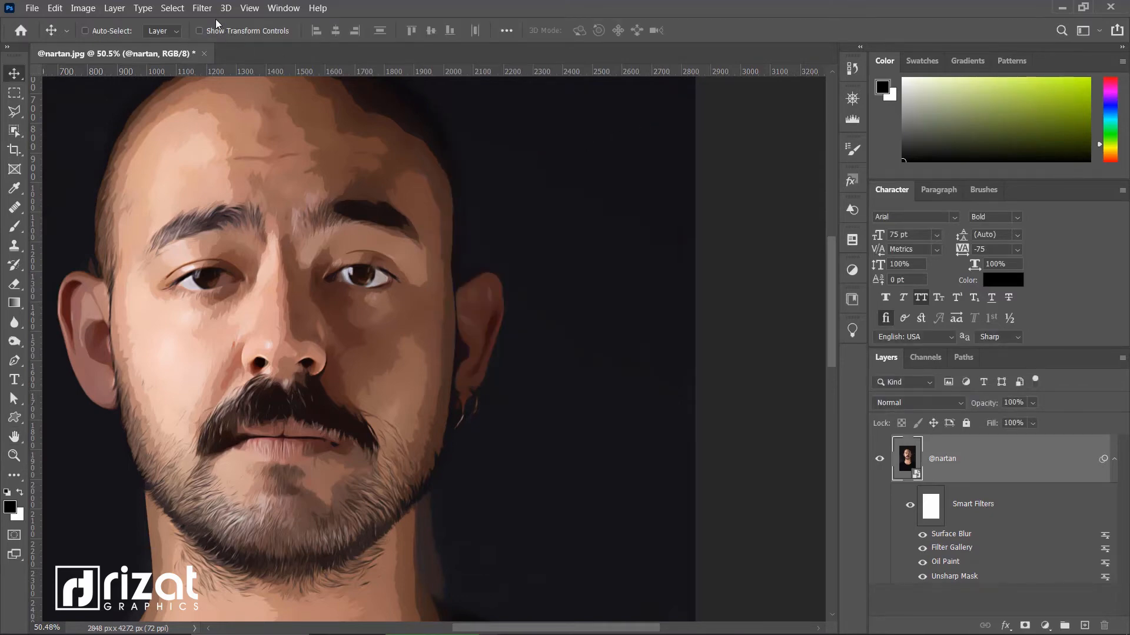
Step: Add another Unsharp Mask to the portrait with amount 80%, radius 6.0 pixels and threshold 0 levels
left_click(202, 9)
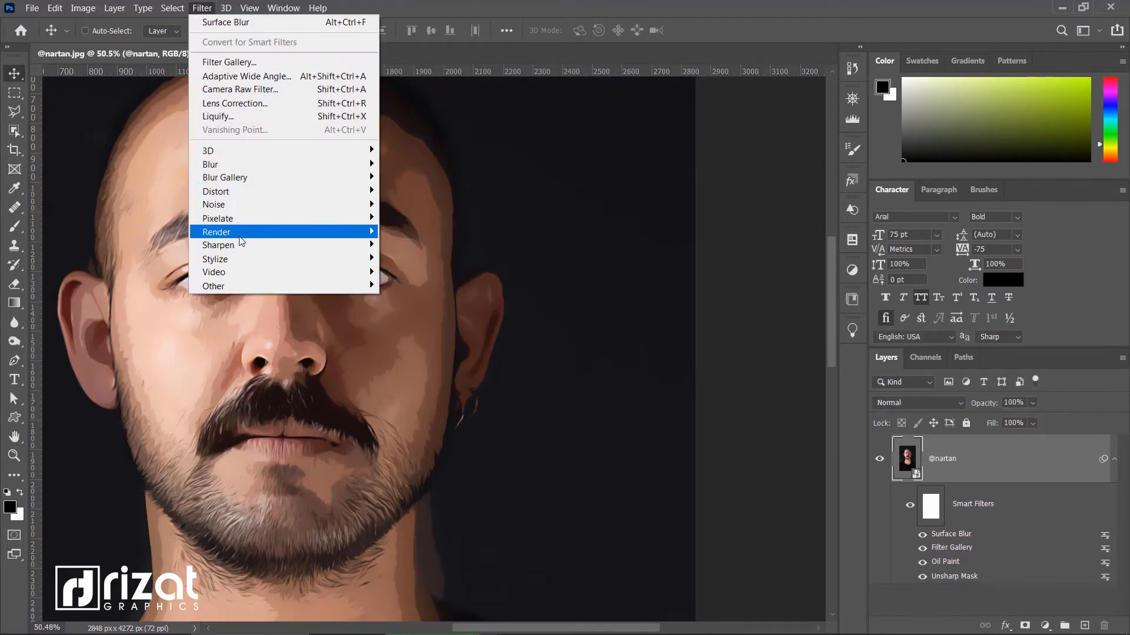
mouse_move(242, 248)
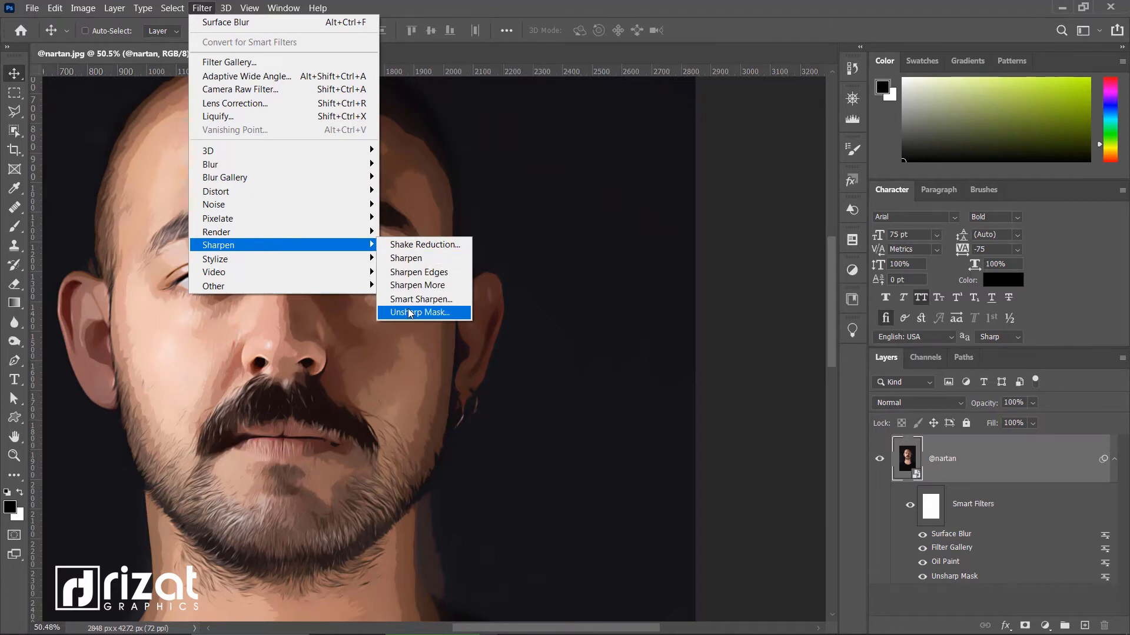
left_click(408, 310)
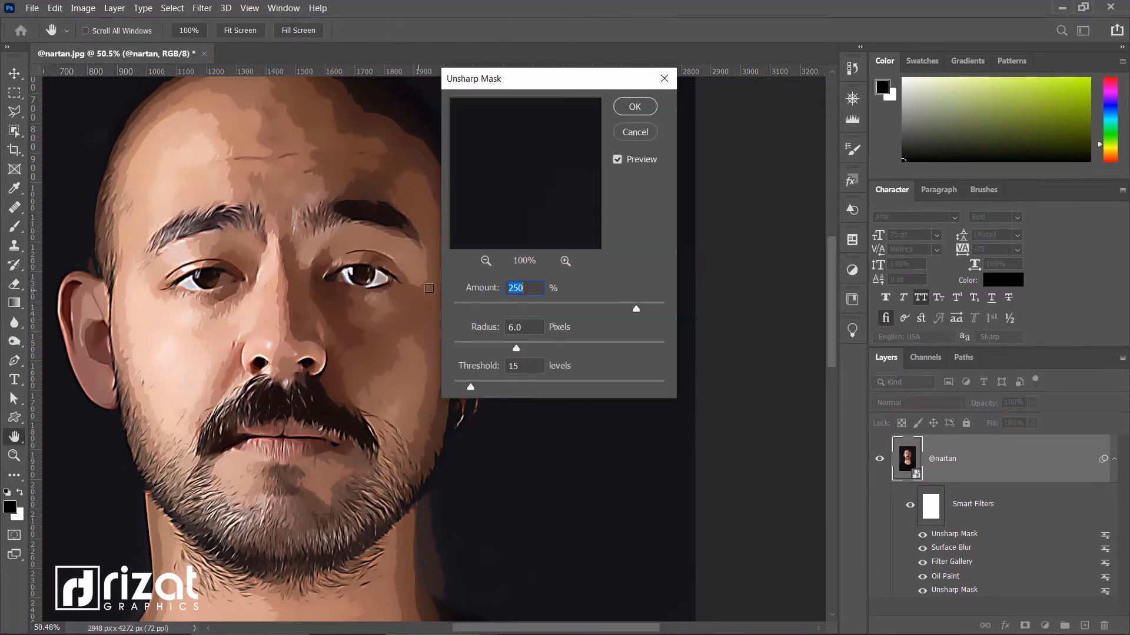
type("80")
key("Tab")
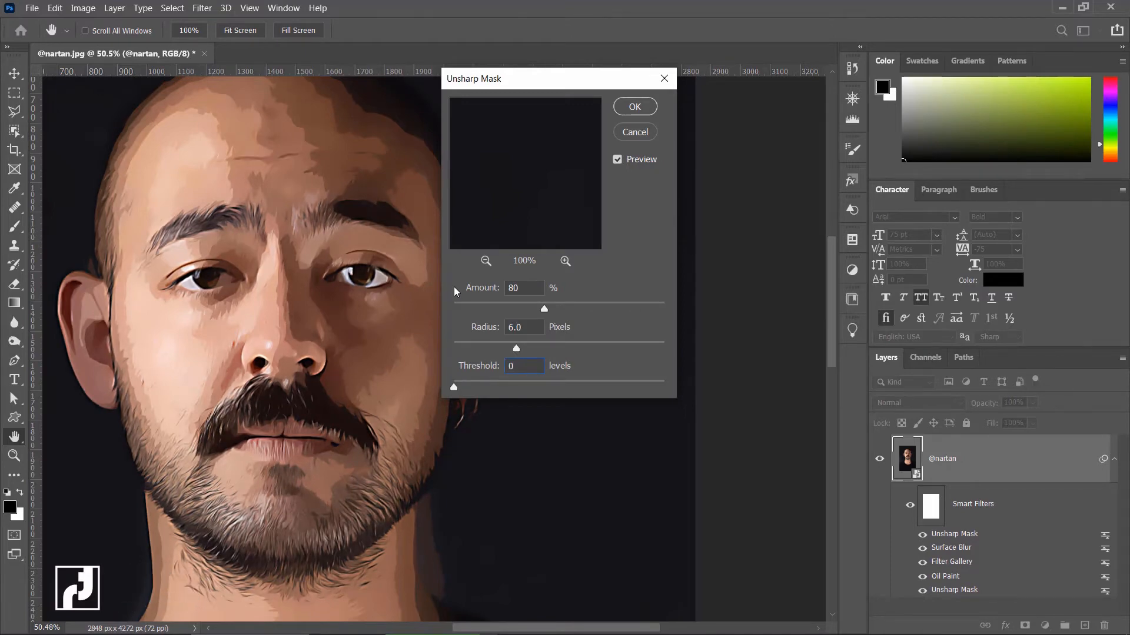
left_click(634, 107)
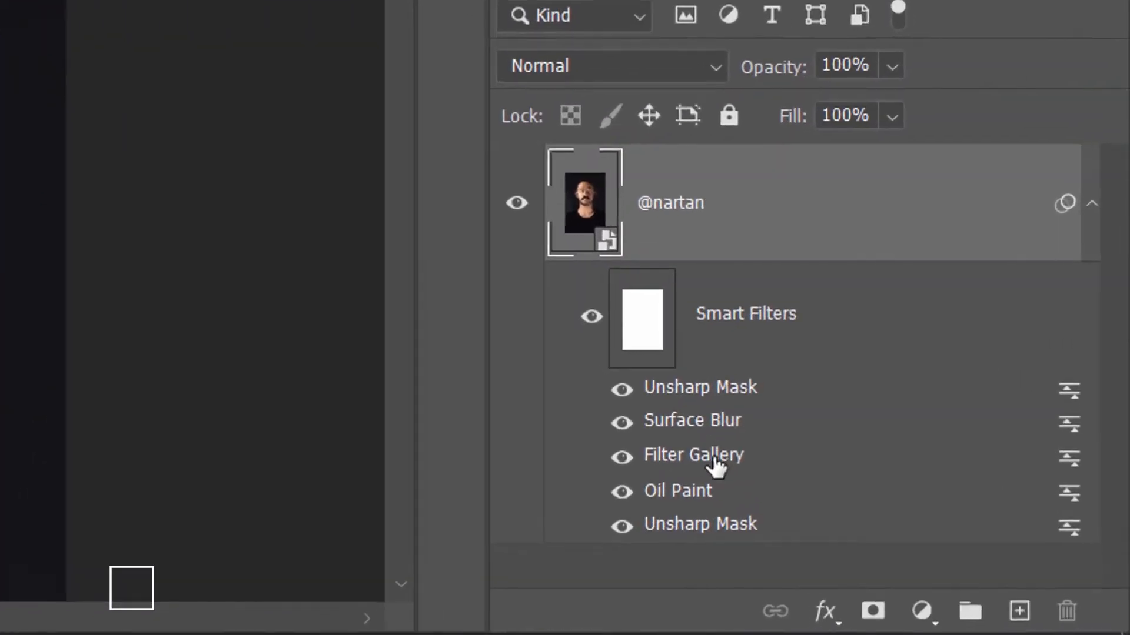
Step: Duplicate the Filter Gallery smart filter and place the copy above the newest Unsharp Mask in the filter stack
left_click_drag(709, 462, 708, 362)
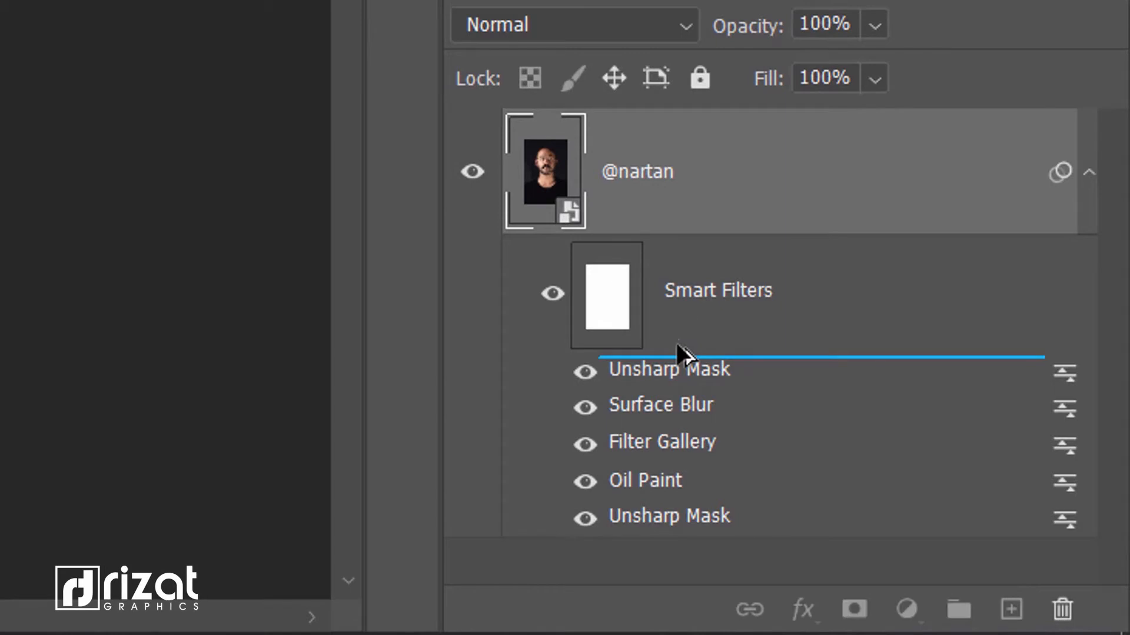
left_click_drag(678, 346, 678, 346)
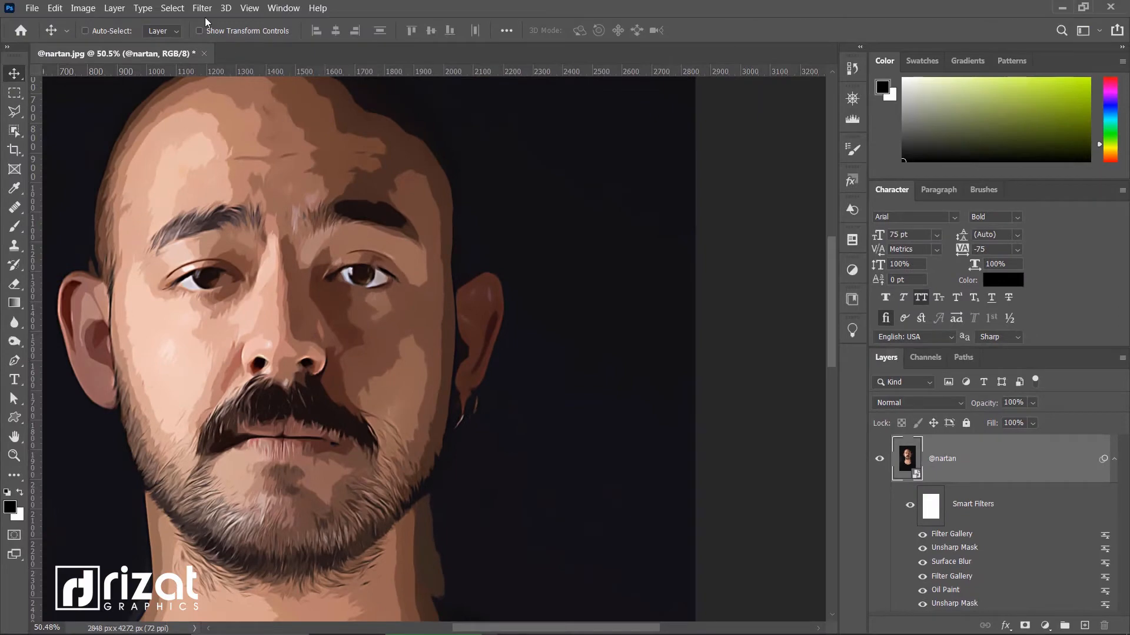
Step: Apply a Smart Sharpen to the portrait with amount 100%, radius 1.5 px, reduce noise 0%, removing Gaussian Blur, and collapse its filter list
left_click(204, 8)
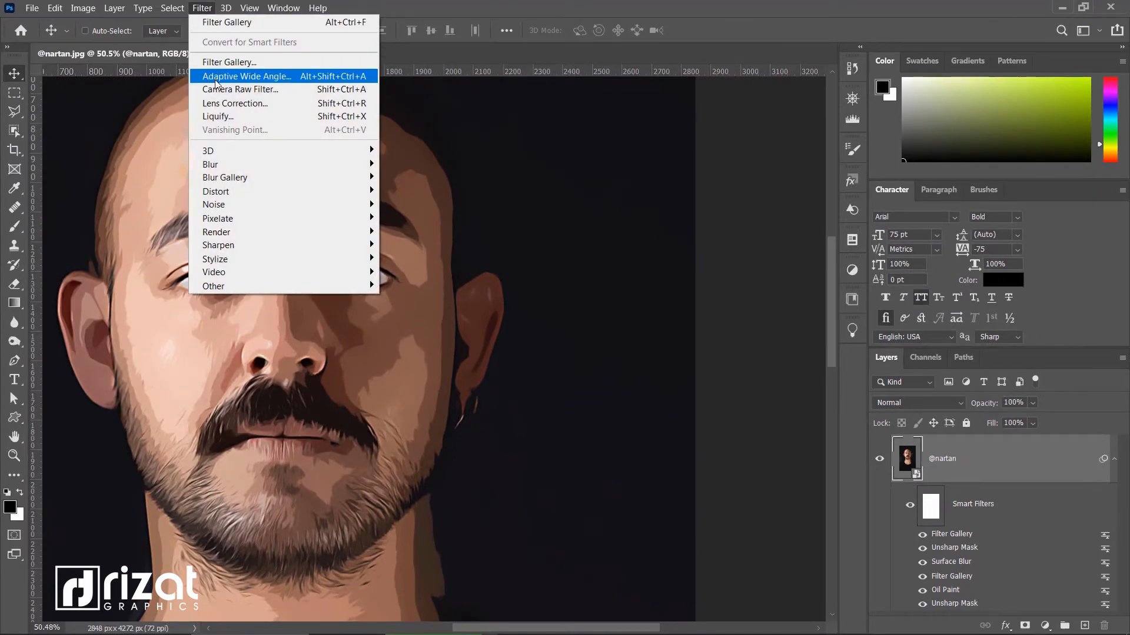
mouse_move(230, 246)
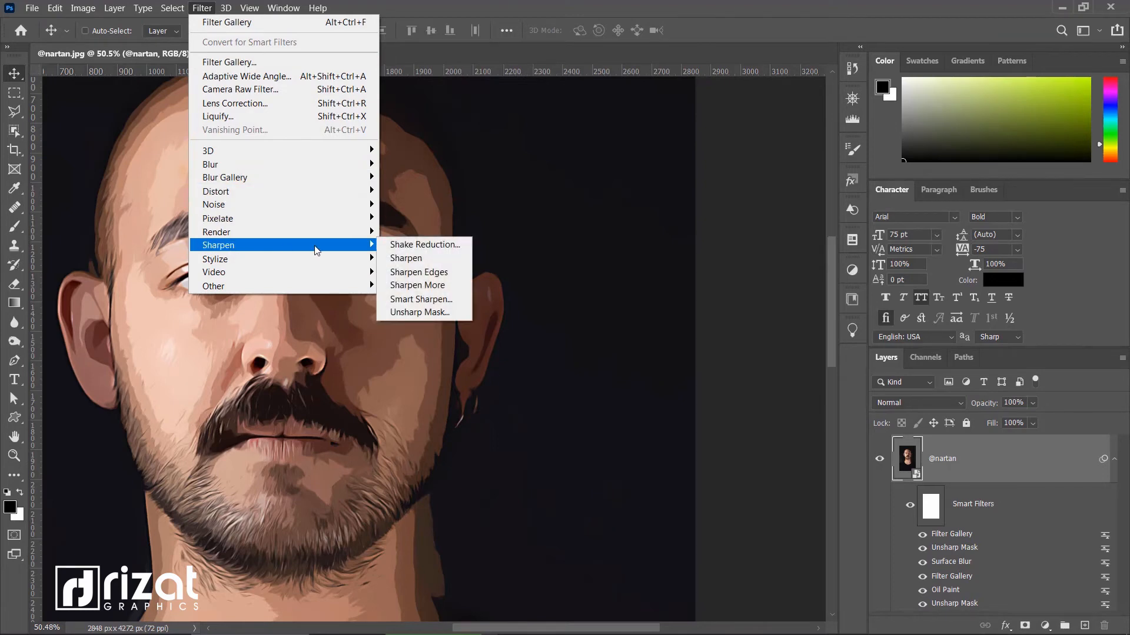
left_click(450, 299)
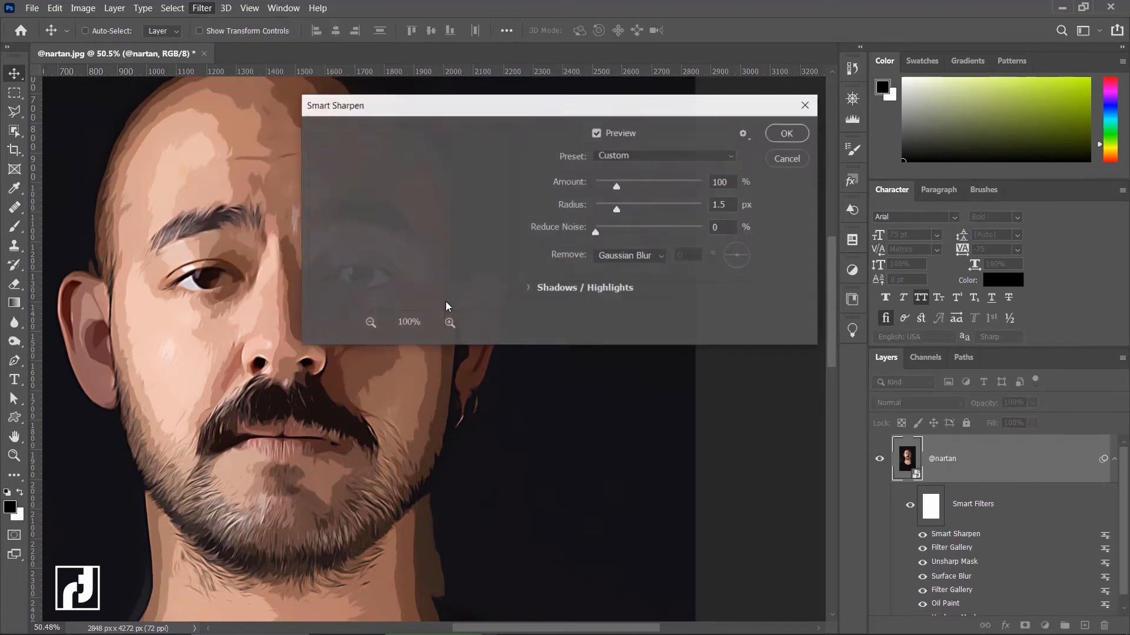
left_click(730, 181)
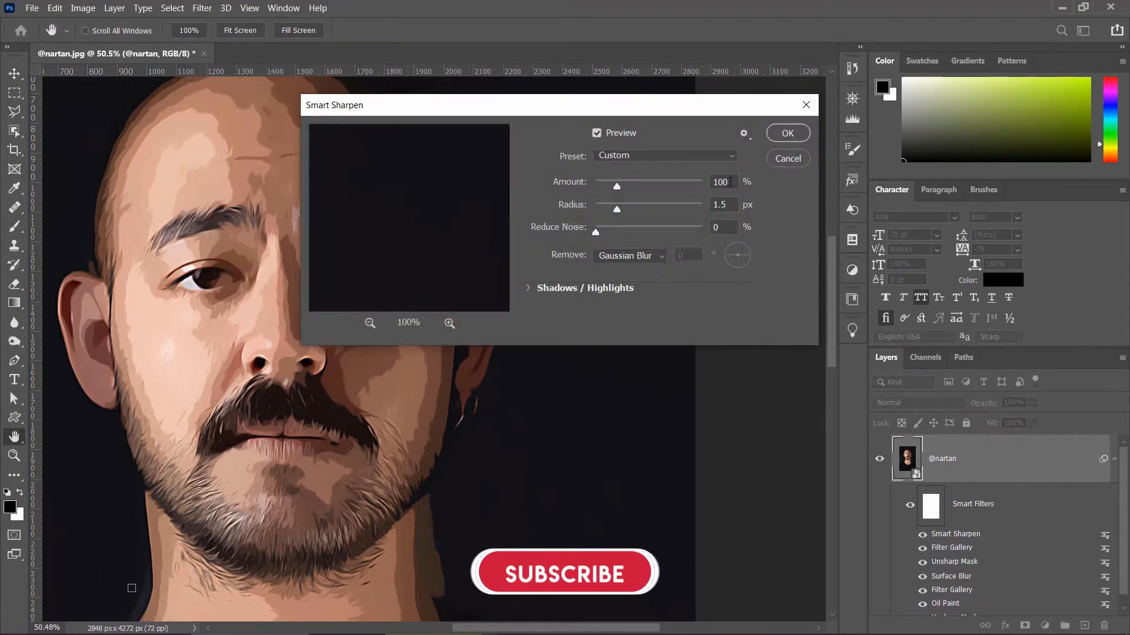
key("Tab")
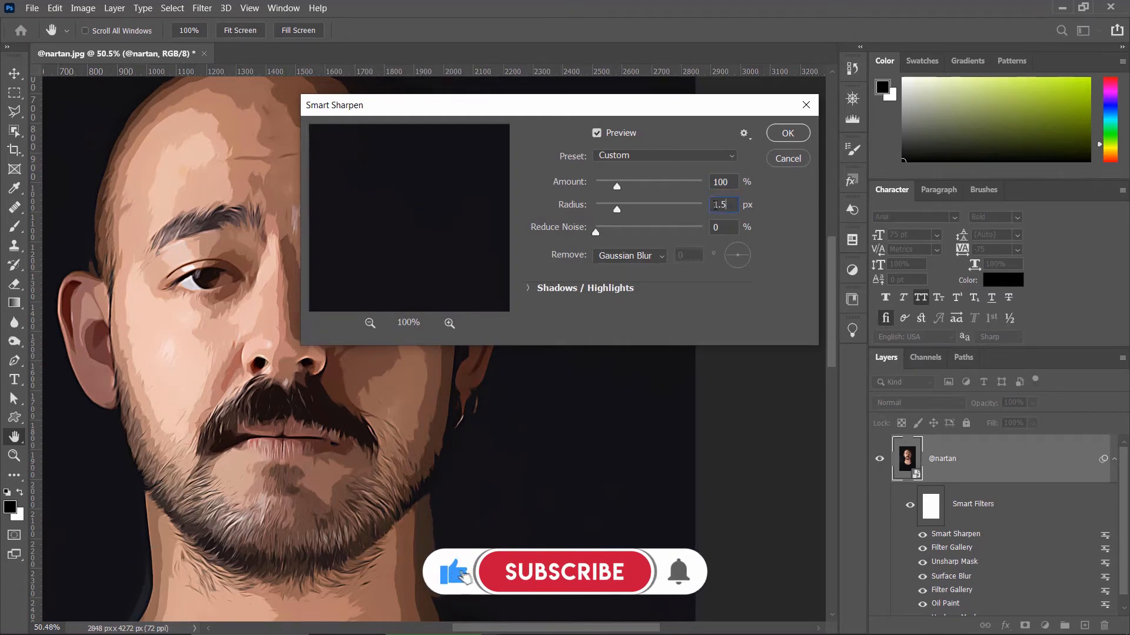
key("Tab")
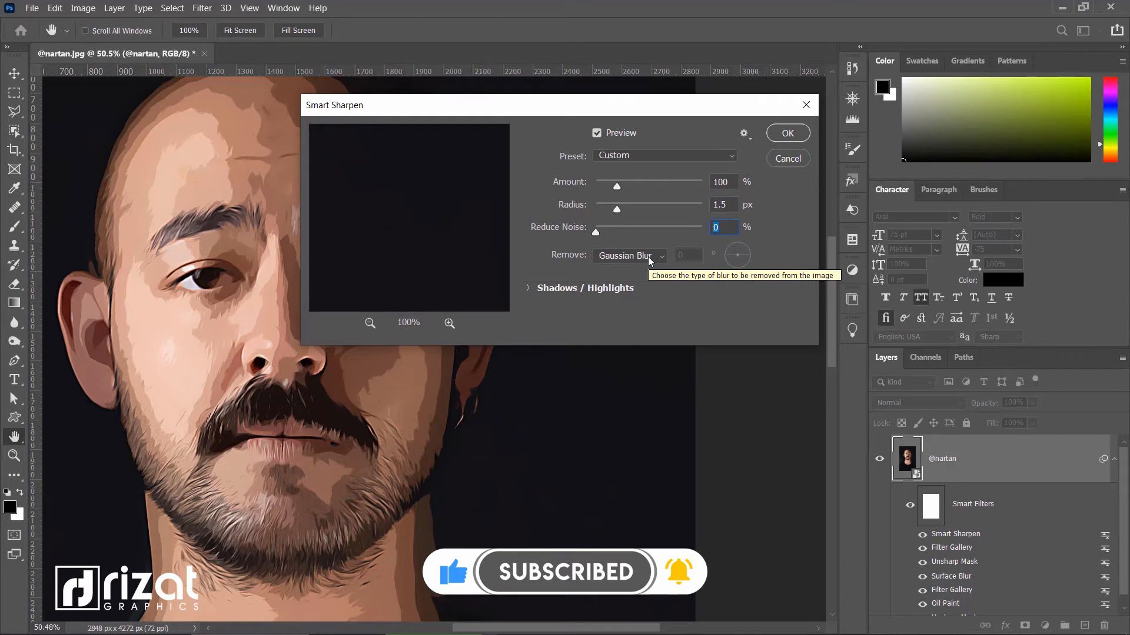
left_click(650, 257)
left_click(644, 257)
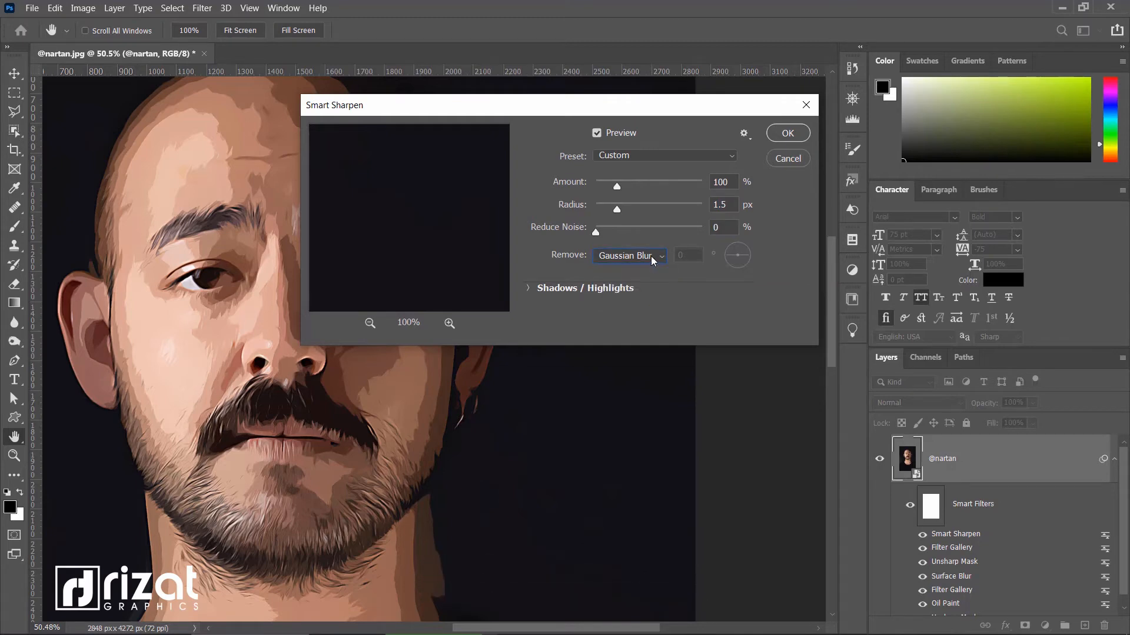
left_click(780, 135)
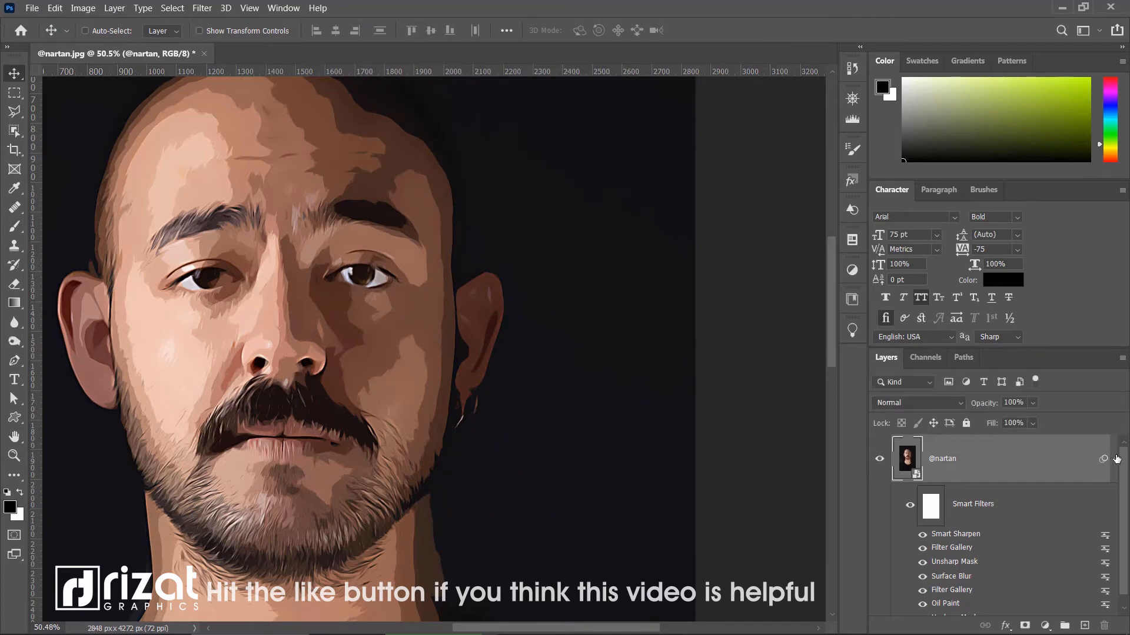
left_click(1116, 459)
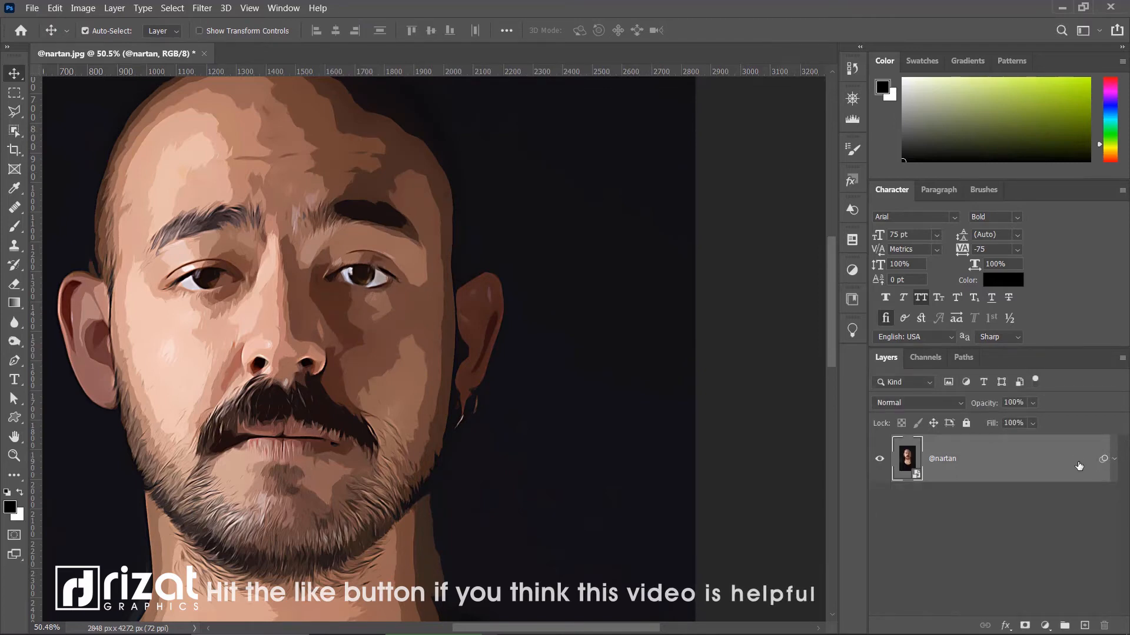
double_click(961, 464)
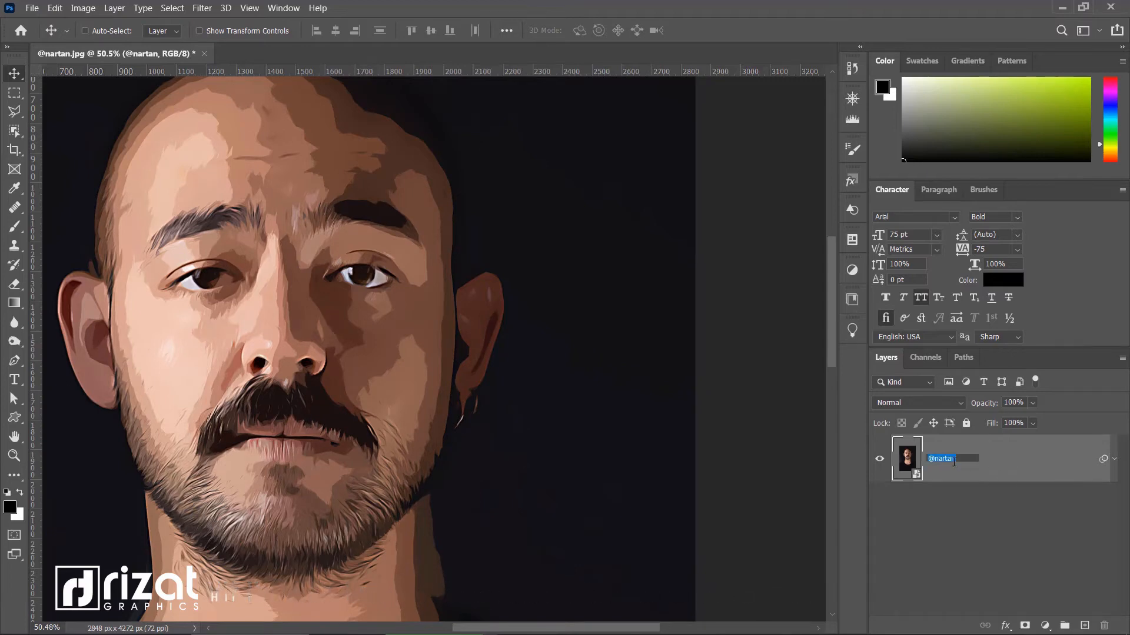
type("Adjs")
key("BackSpace")
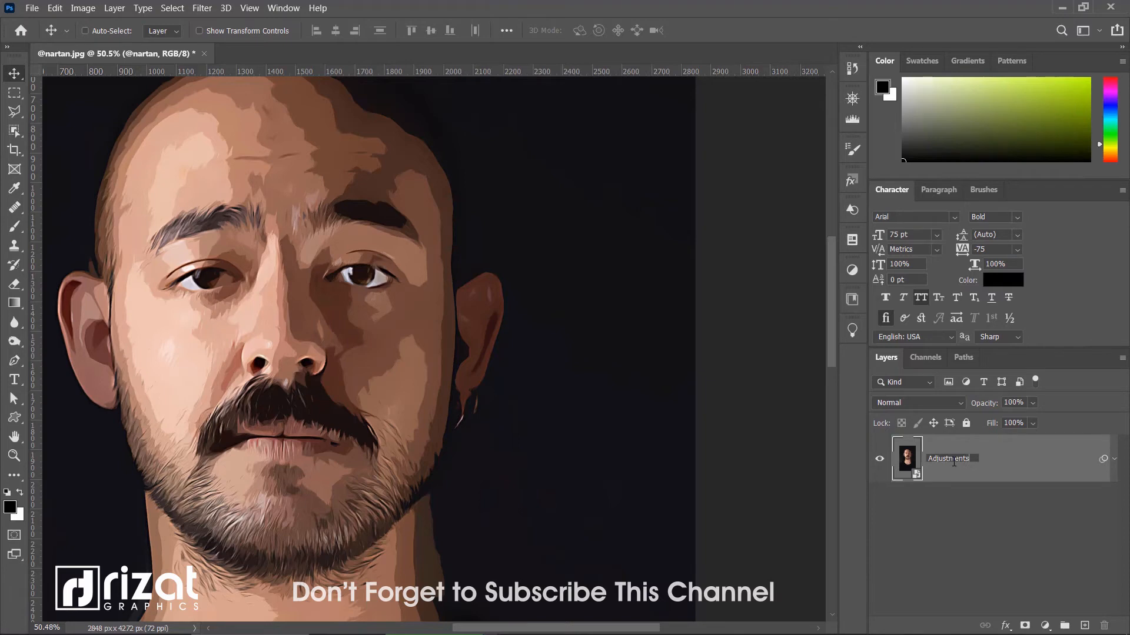
key("Return")
key("ctrl+z")
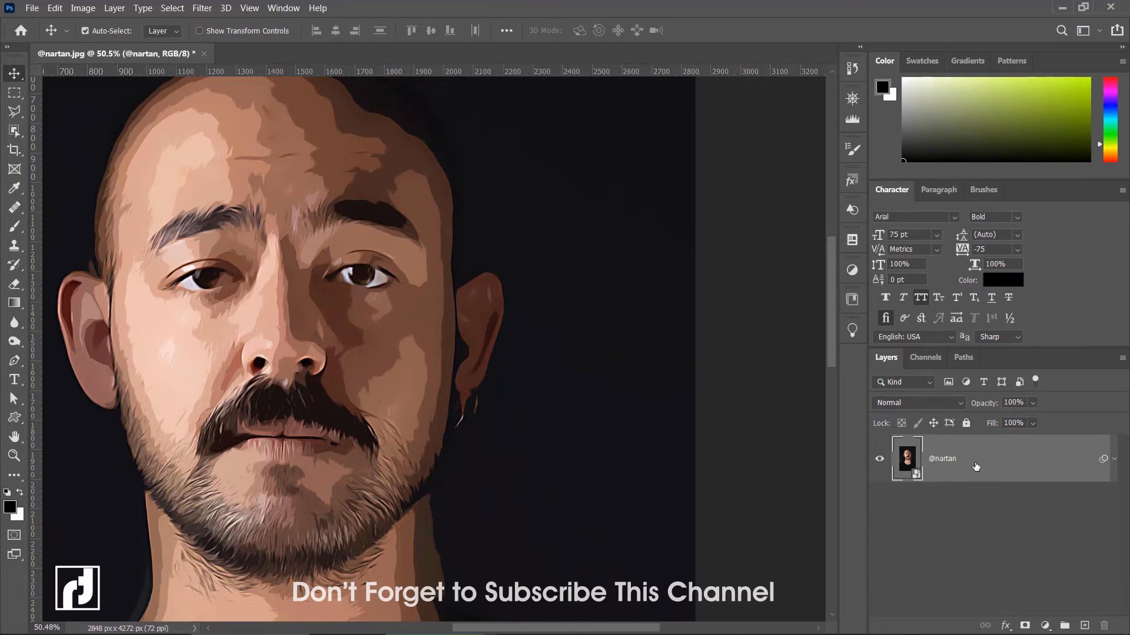
Step: Duplicate the portrait layer and rename the copy as Color Correction
key("ctrl+j")
double_click(950, 459)
type("C")
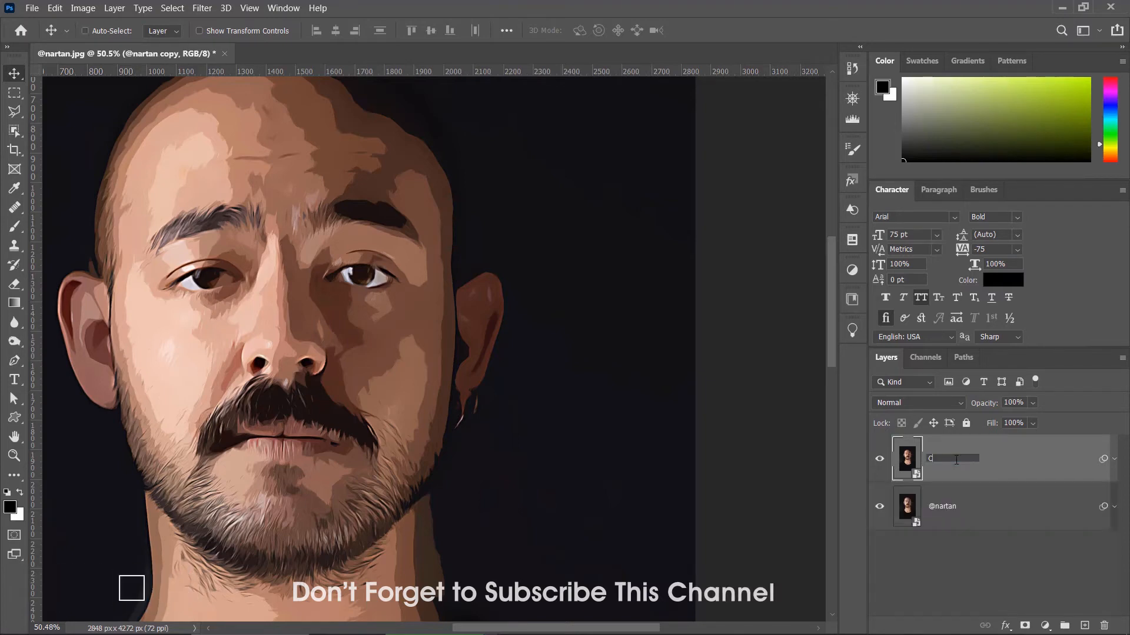
type("olor Correctio")
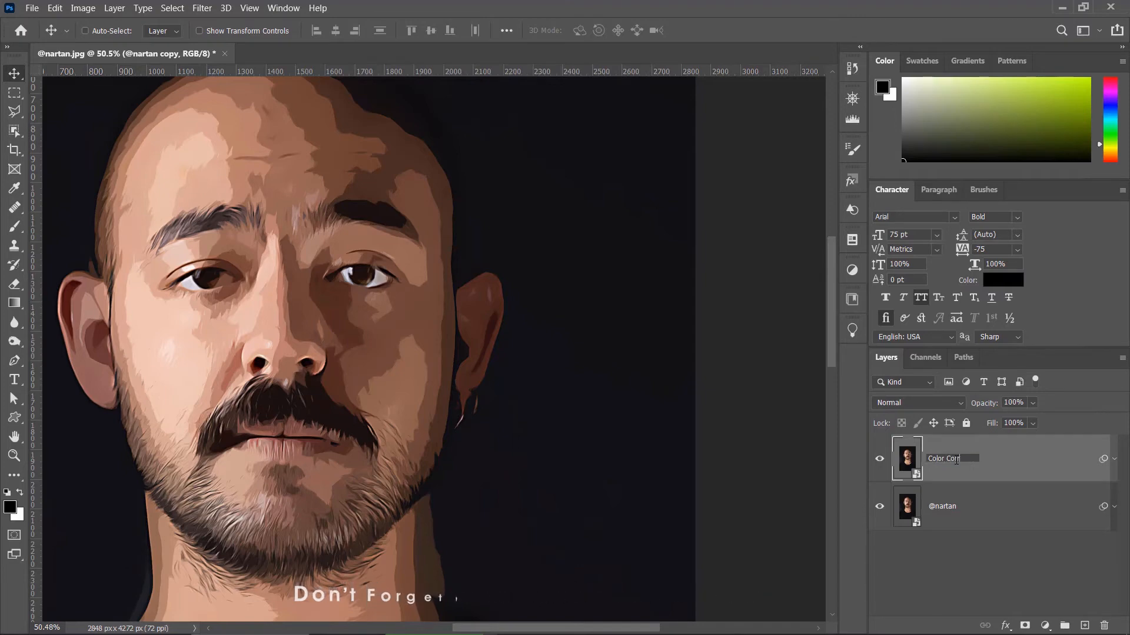
type("n")
key("Return")
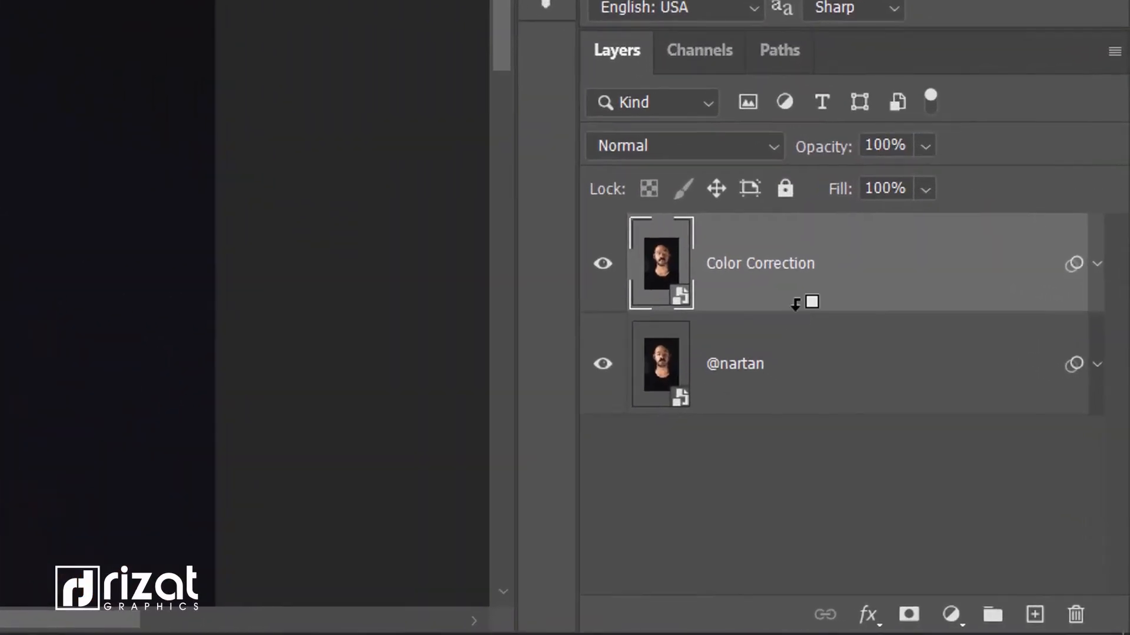
Step: Clip the Color Correction layer to the portrait layer below and clear its smart filters
left_click(796, 303, "alt")
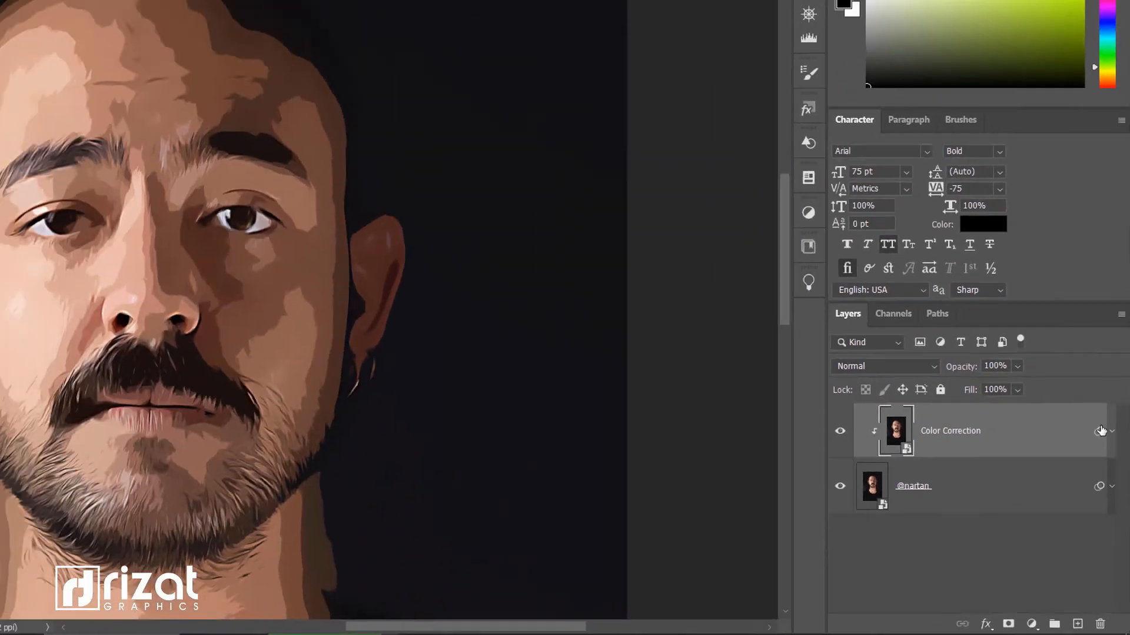
right_click(1077, 285)
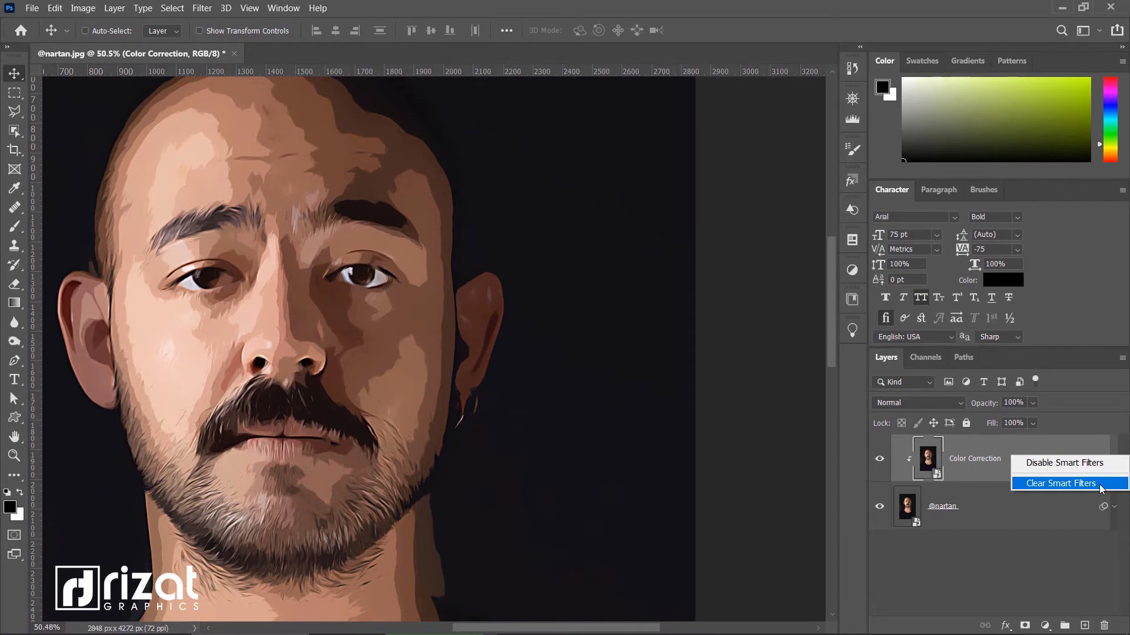
left_click(1099, 484)
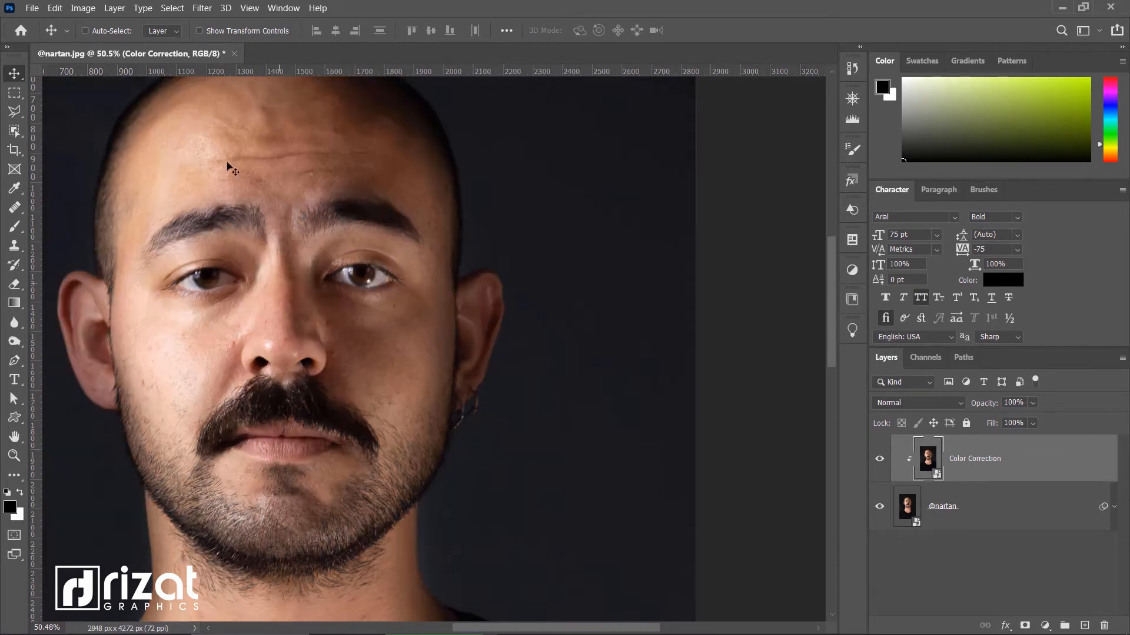
Step: Apply a Gaussian Blur with radius 7.5 pixels to the Color Correction layer
left_click(209, 10)
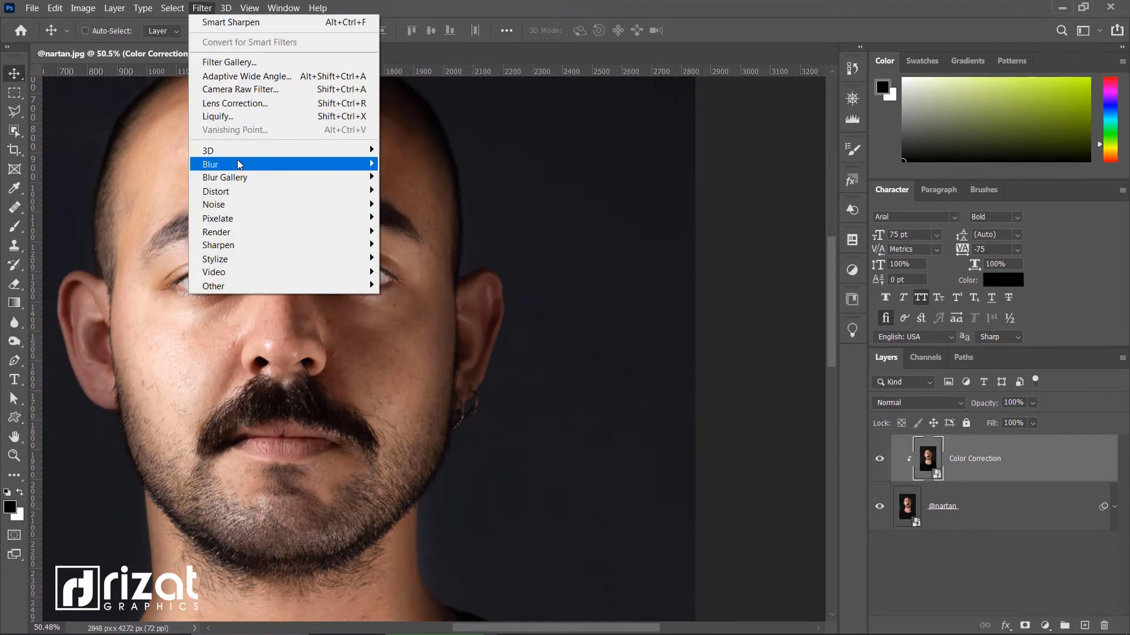
mouse_move(237, 163)
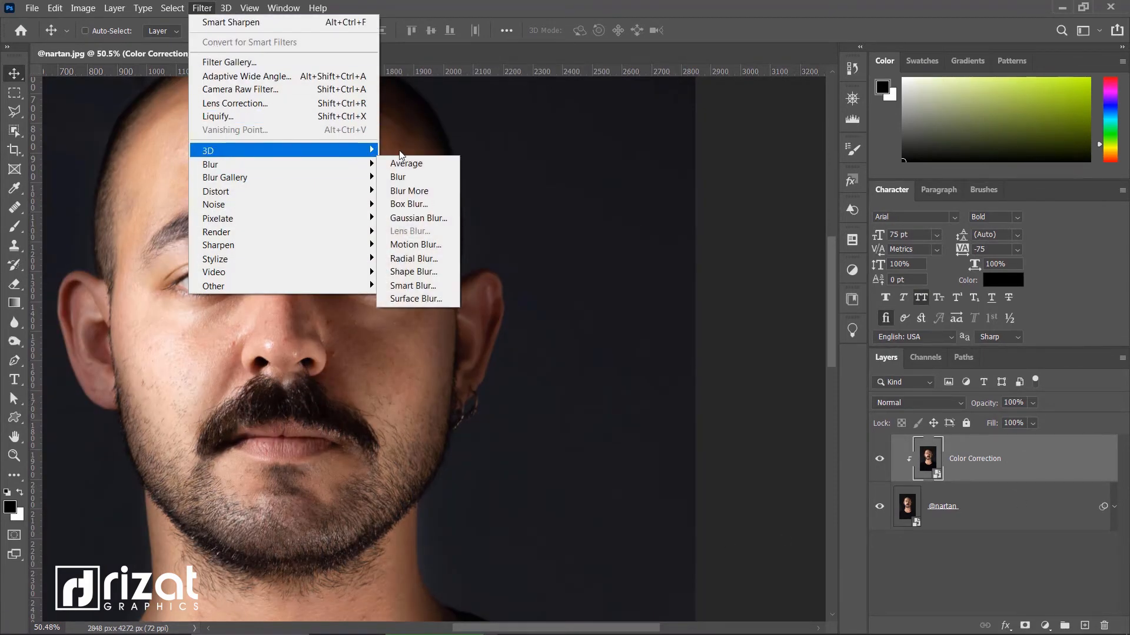
left_click(414, 219)
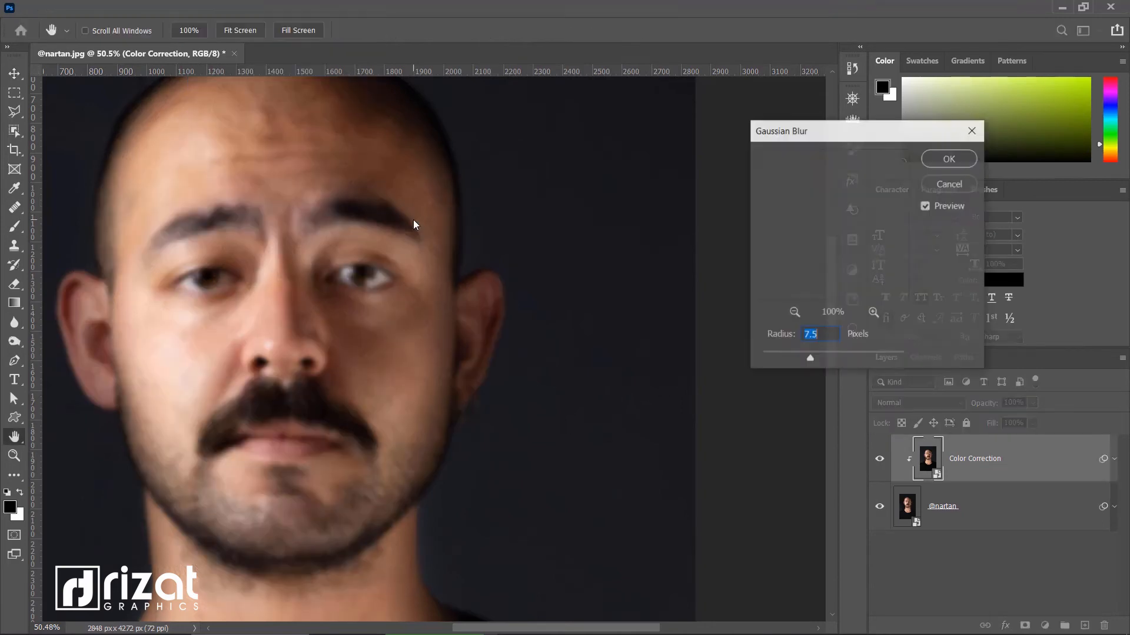
left_click(934, 161)
Step: Set the Color Correction layer's blend mode to Color and collapse its smart filter list
left_click(923, 402)
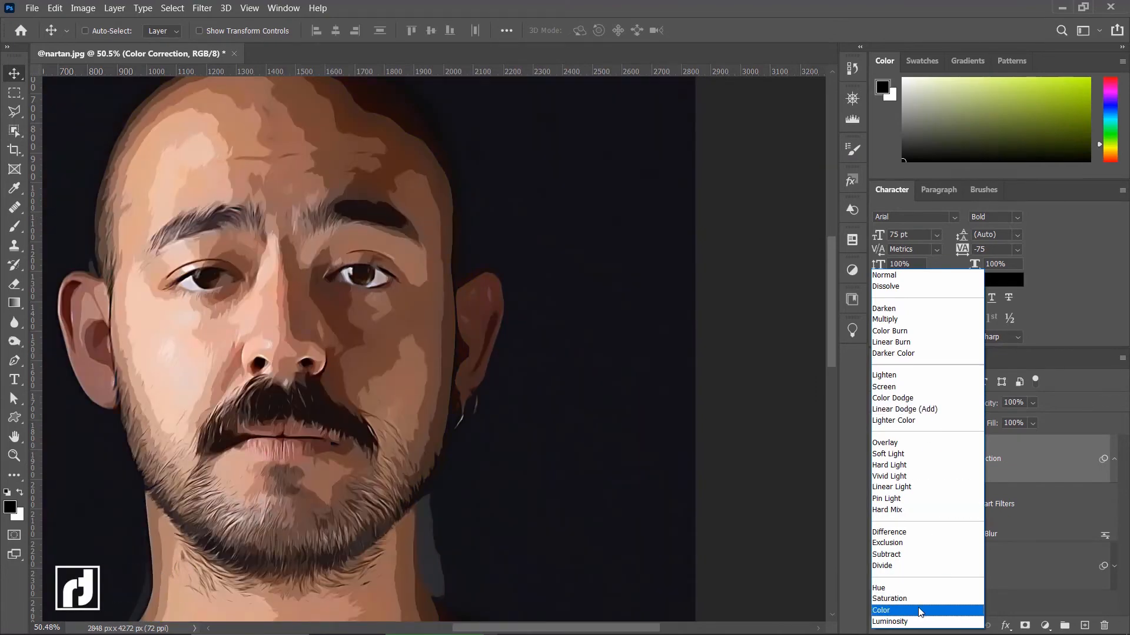
left_click(921, 610)
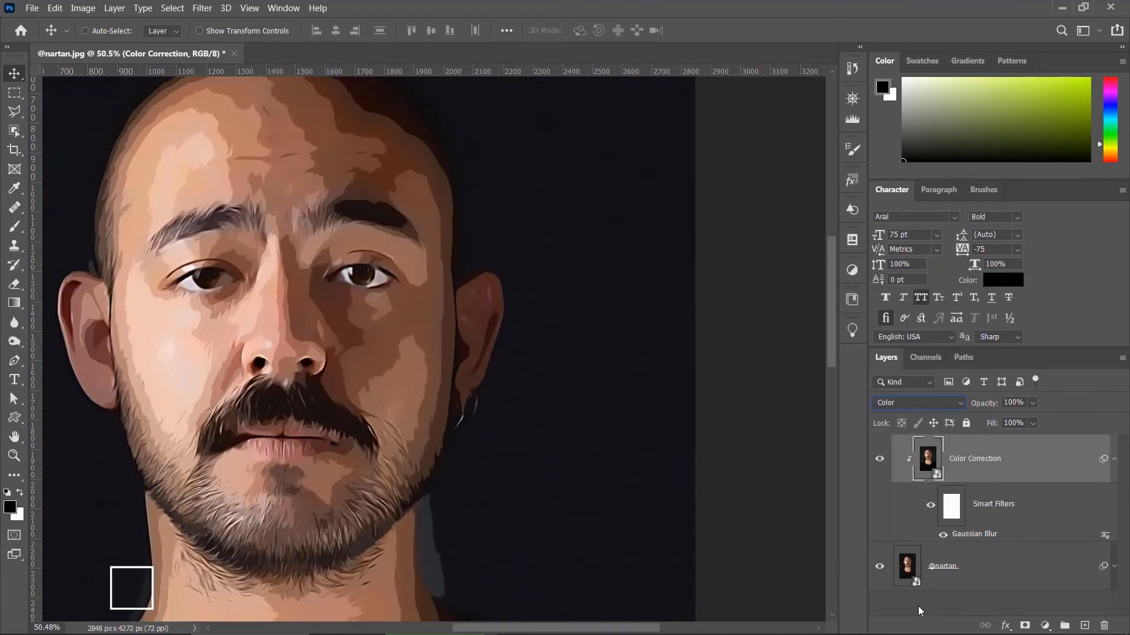
left_click(1115, 463)
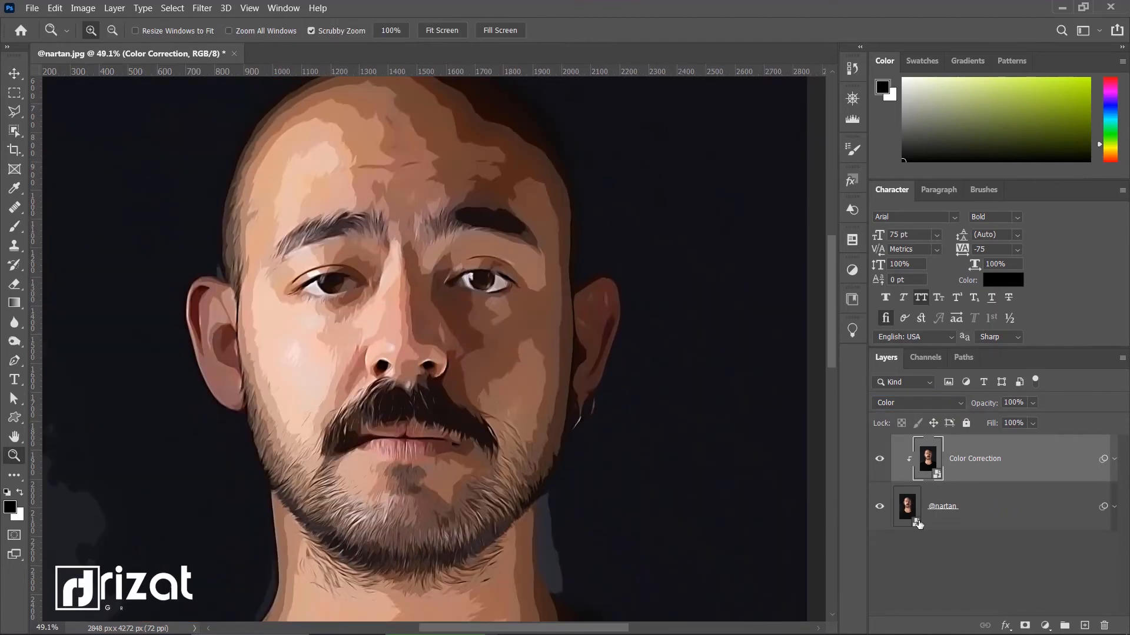
Step: Open the contents of the lower portrait smart object, and open the photo of the grey-bearded man as a replacement image
left_click(916, 523)
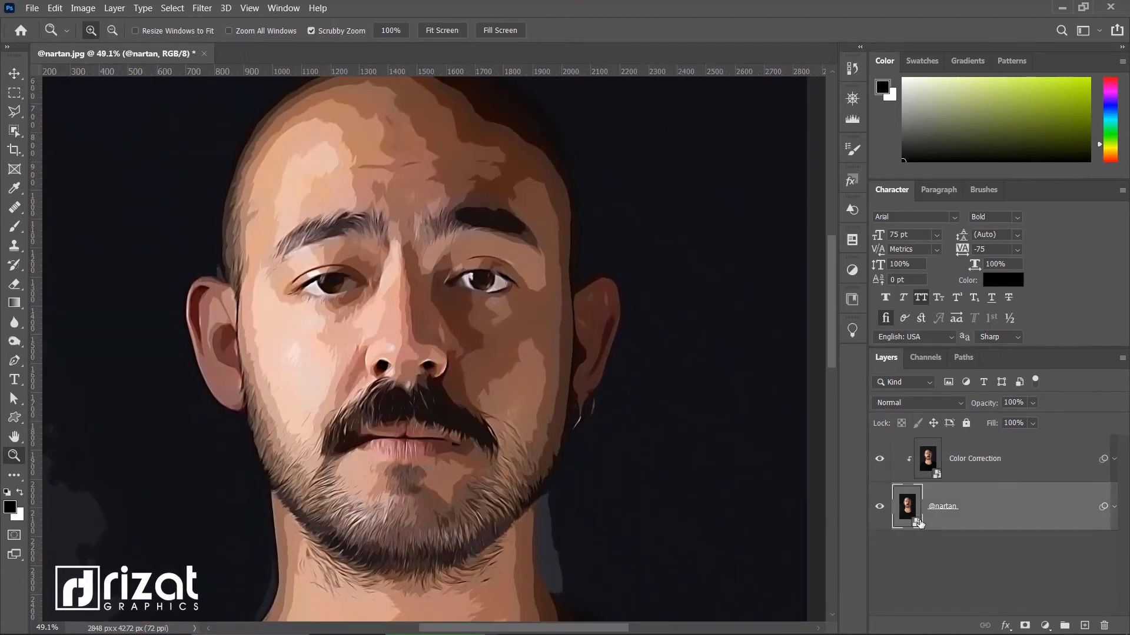
double_click(915, 522)
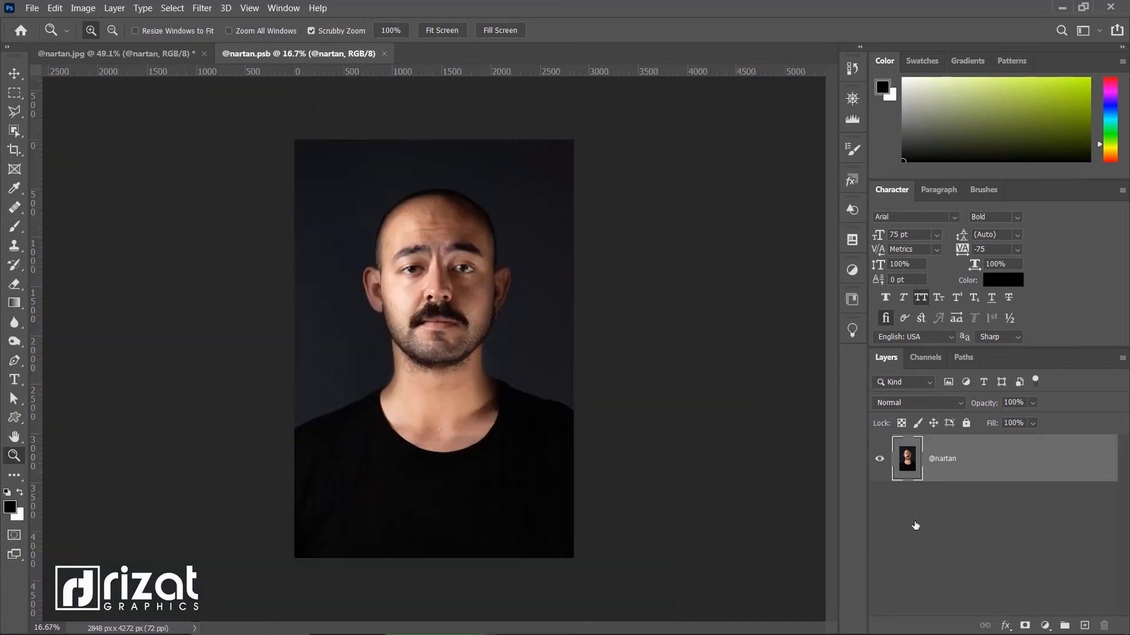
left_click(33, 8)
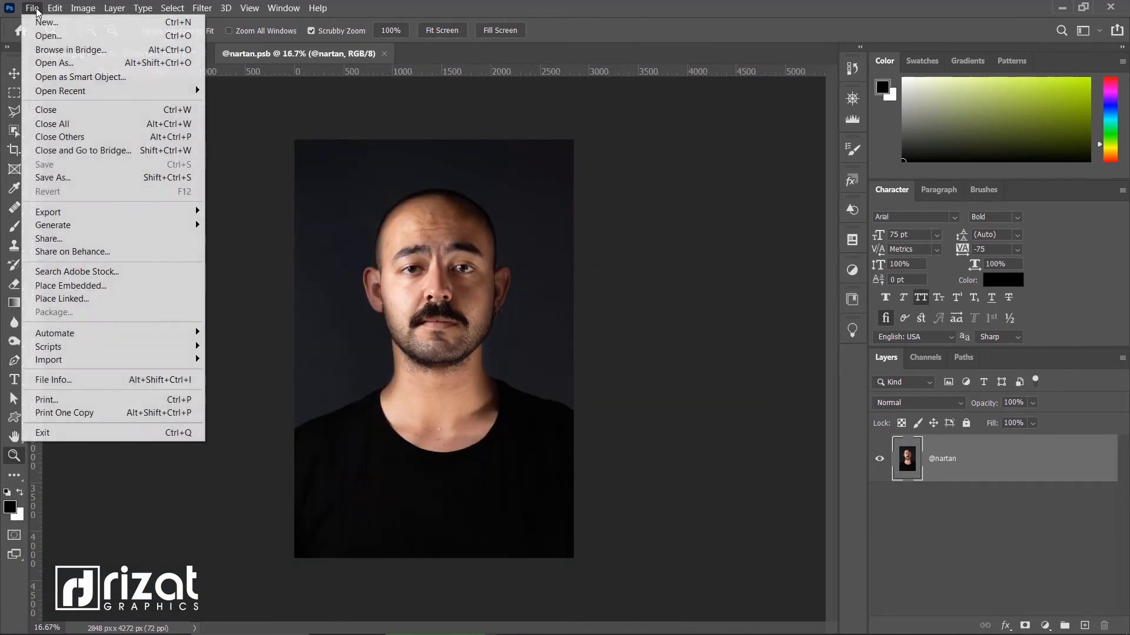
left_click(45, 36)
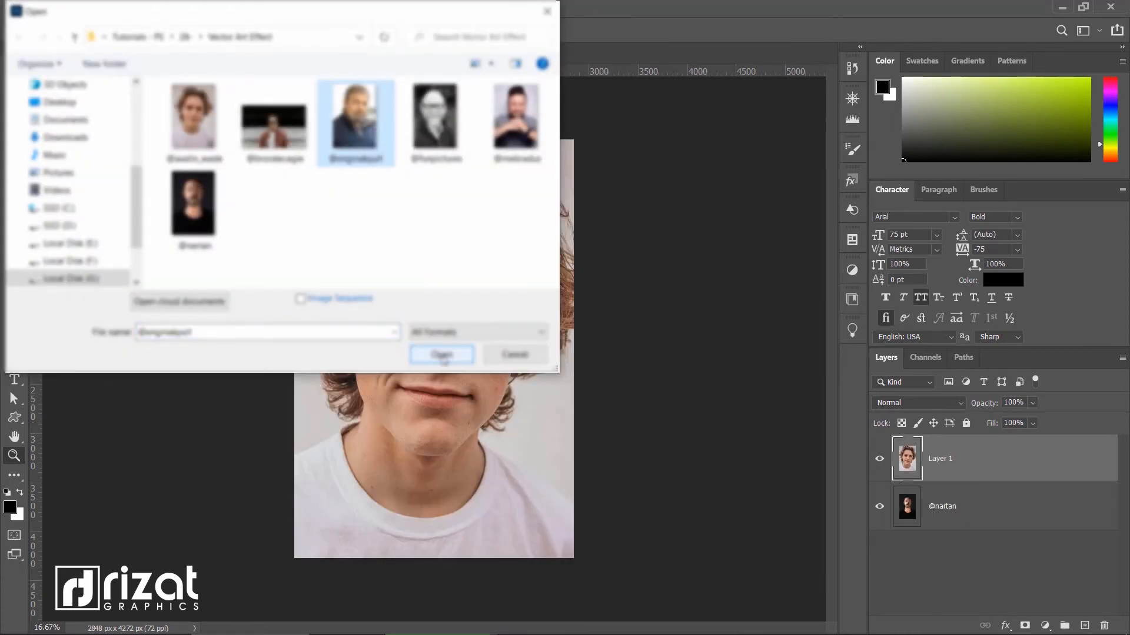
left_click(442, 355)
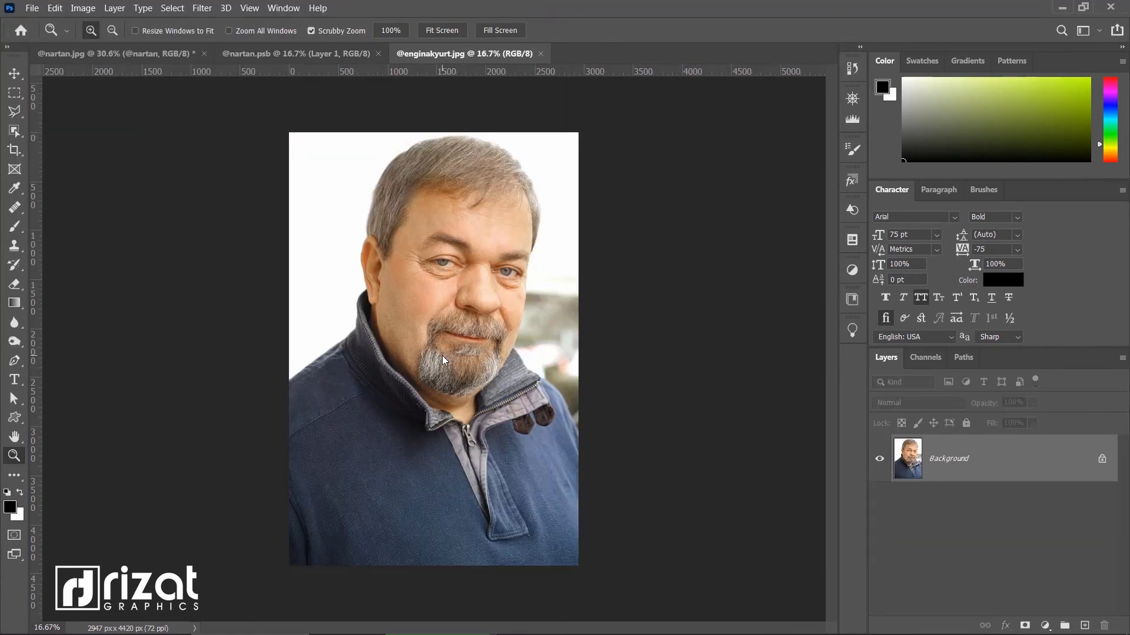
Step: Copy the whole grey-bearded man's photo into the smart object's document and save it to update the main artwork
key("ctrl+a")
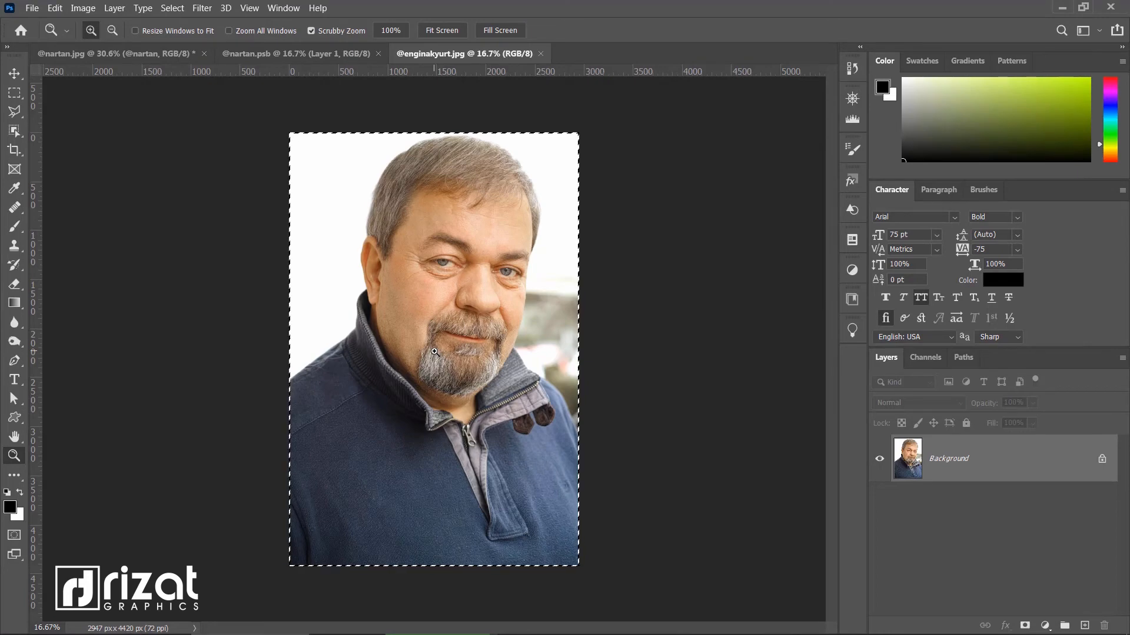
left_click(354, 57)
key("ctrl+v")
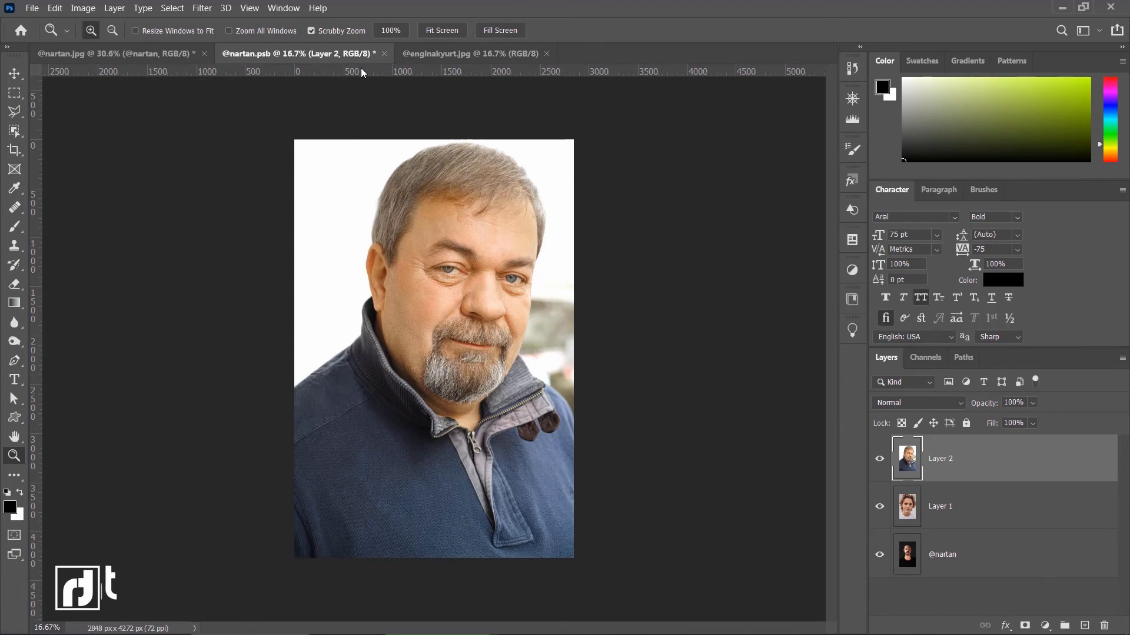
left_click(33, 9)
left_click(70, 167)
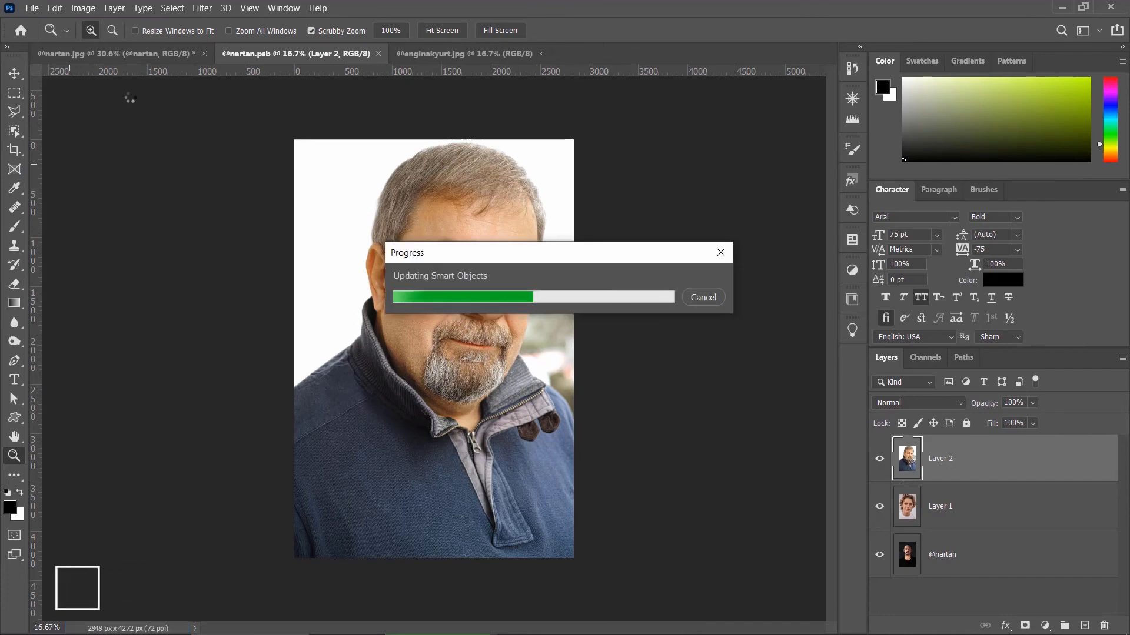
left_click(135, 59)
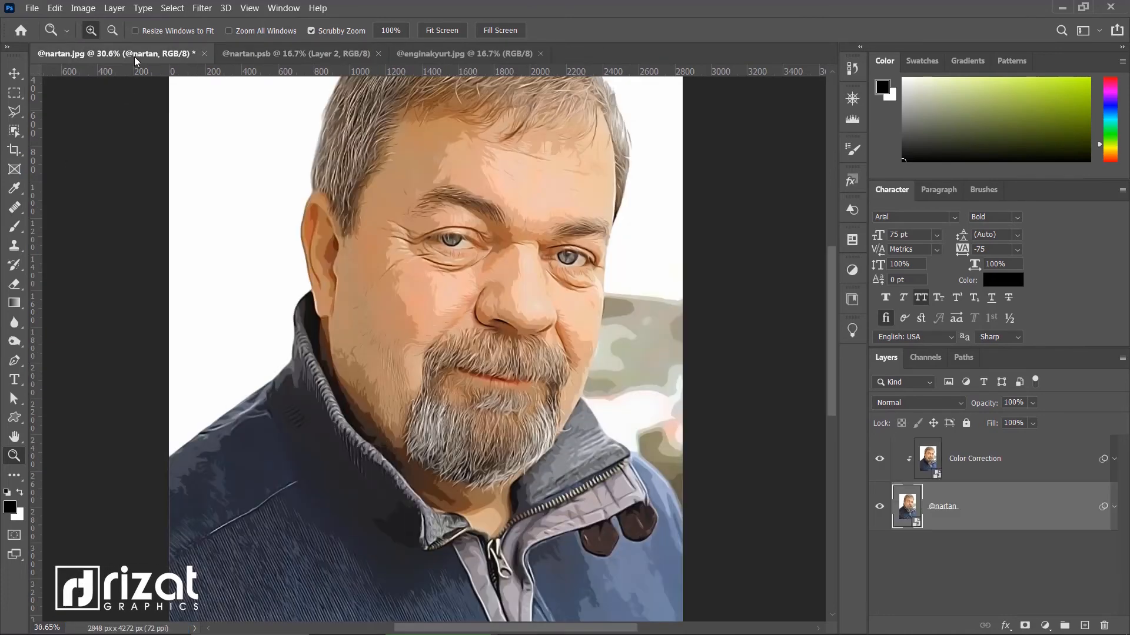
Step: Fit the smiling man's photo, scaled to 112.38%, over the smart object's canvas and save it to update the main artwork
left_click_drag(539, 254, 568, 298)
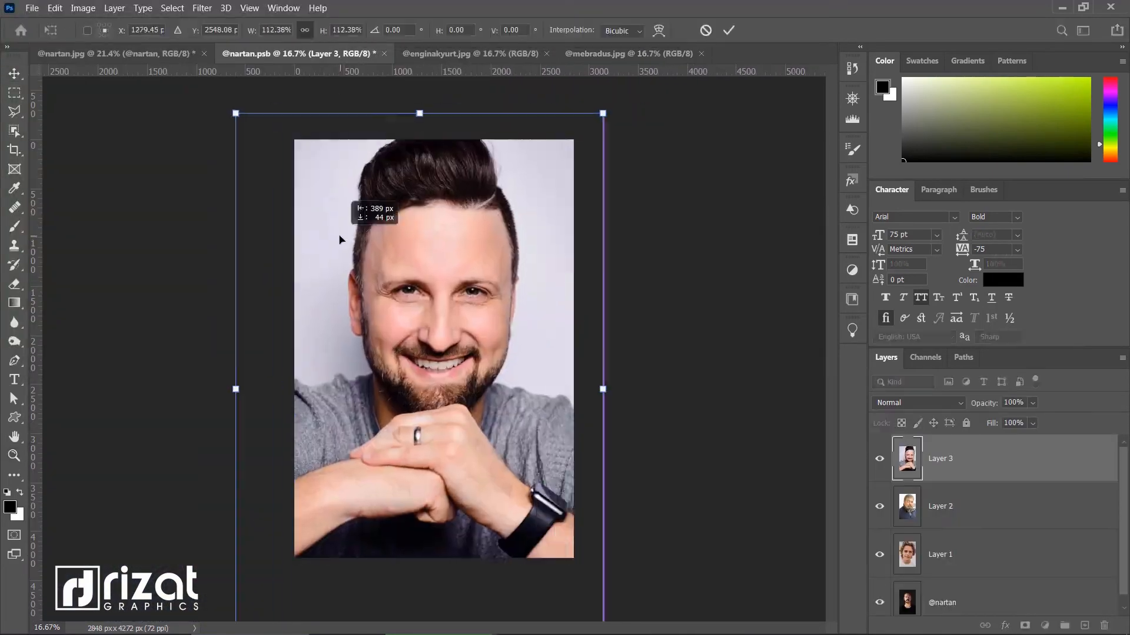
key("Return")
key("ctrl+s")
left_click(100, 54)
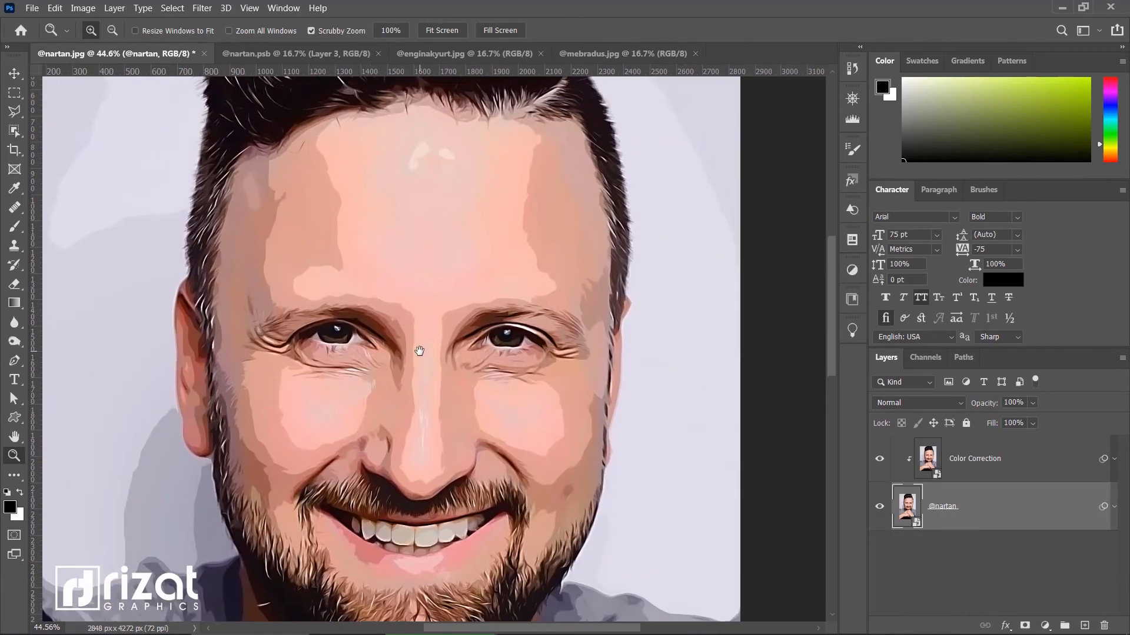
Step: Examine the painted effect up close on the smiling man's face and on the grey-bearded man's glasses, beard and striped collar
left_click_drag(418, 351, 412, 231)
left_click_drag(428, 452, 423, 363)
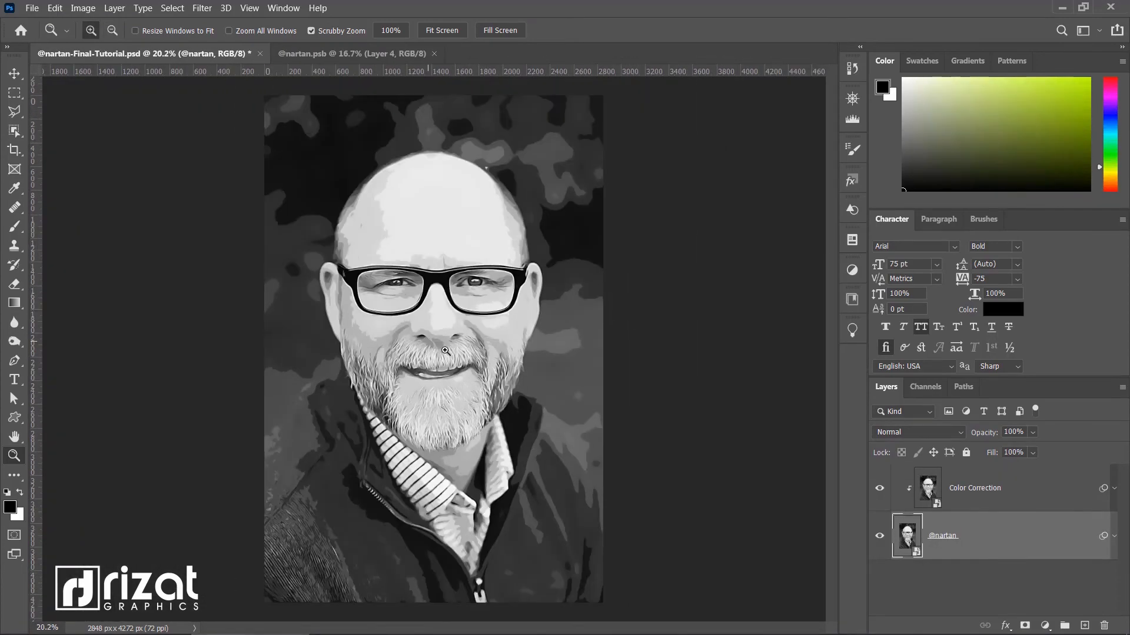
left_click_drag(460, 363, 484, 384)
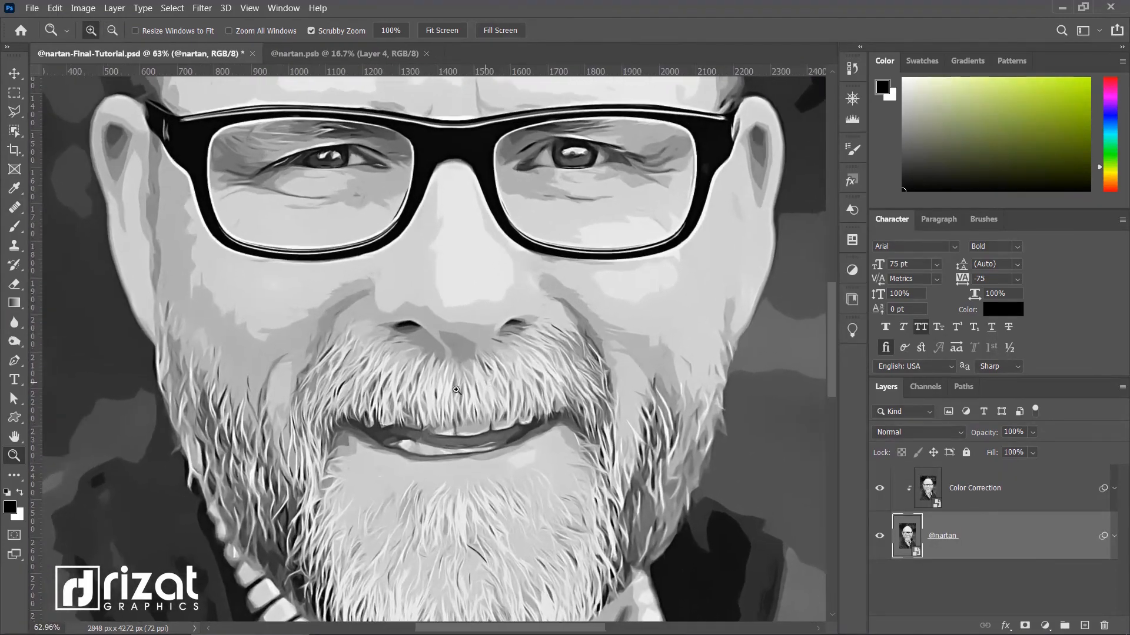
left_click_drag(354, 398, 348, 194)
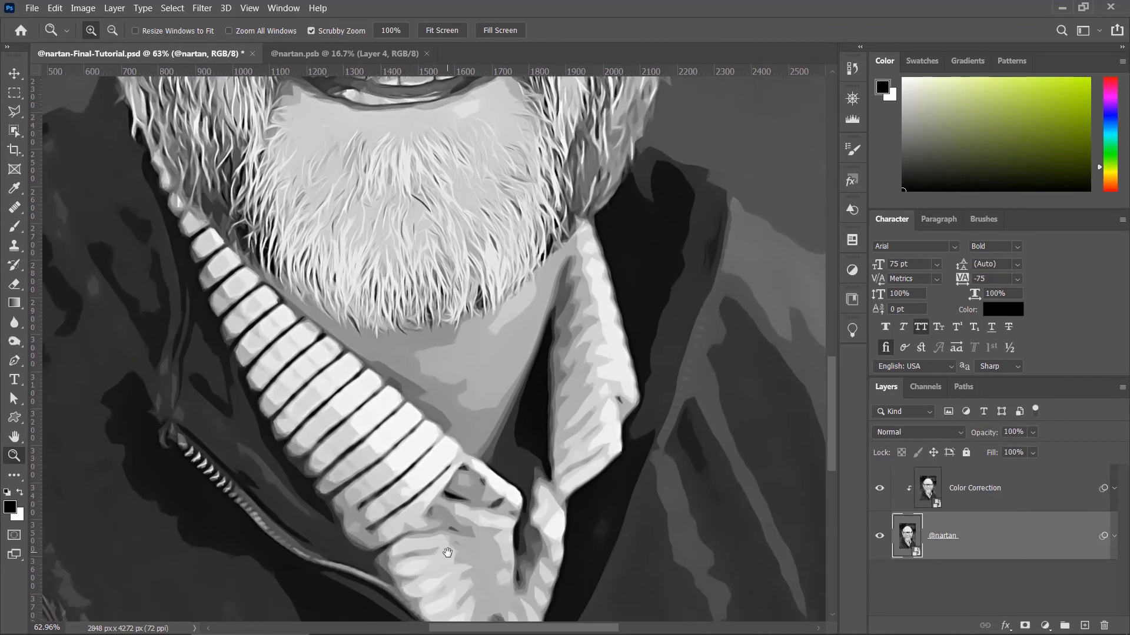
left_click_drag(448, 553, 438, 449)
left_click_drag(446, 377, 458, 559)
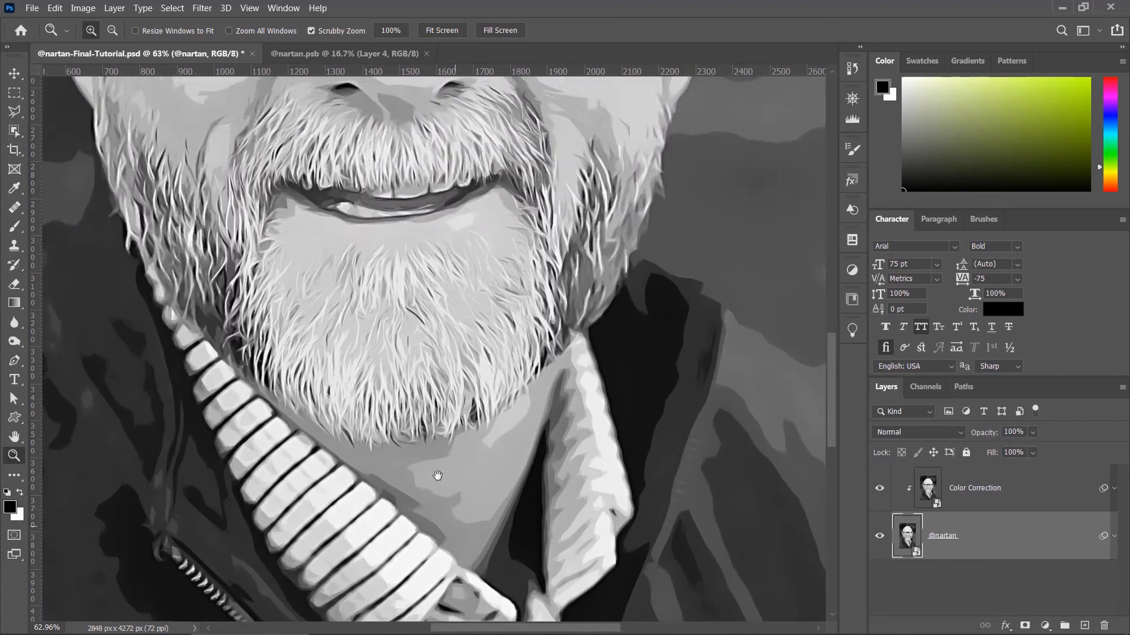
left_click_drag(423, 380, 436, 588)
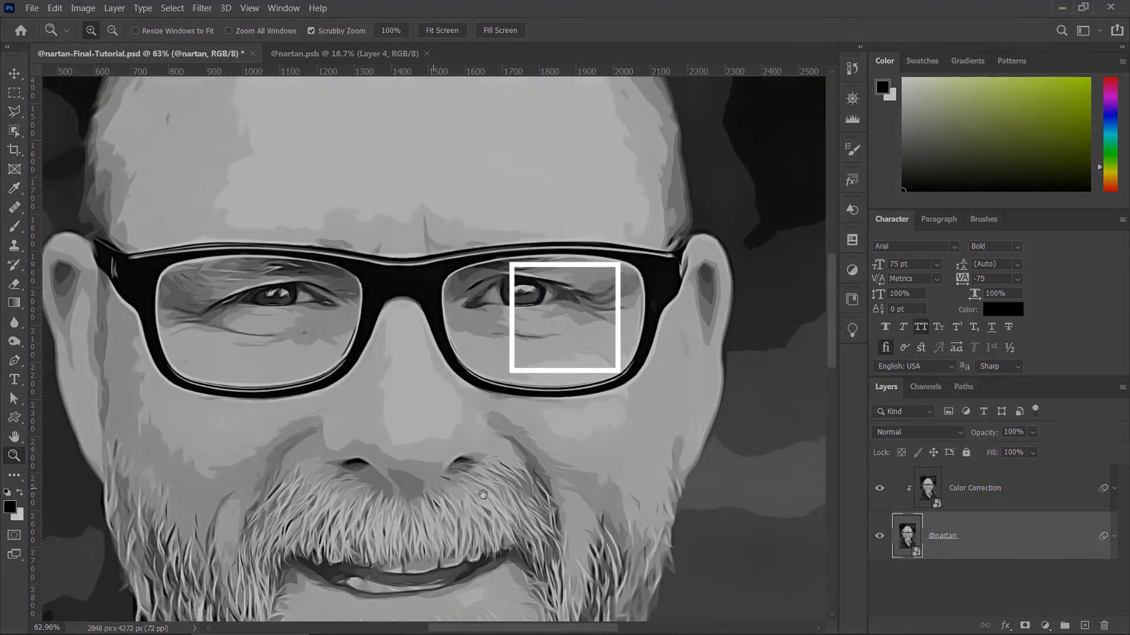
left_click_drag(452, 516, 487, 467)
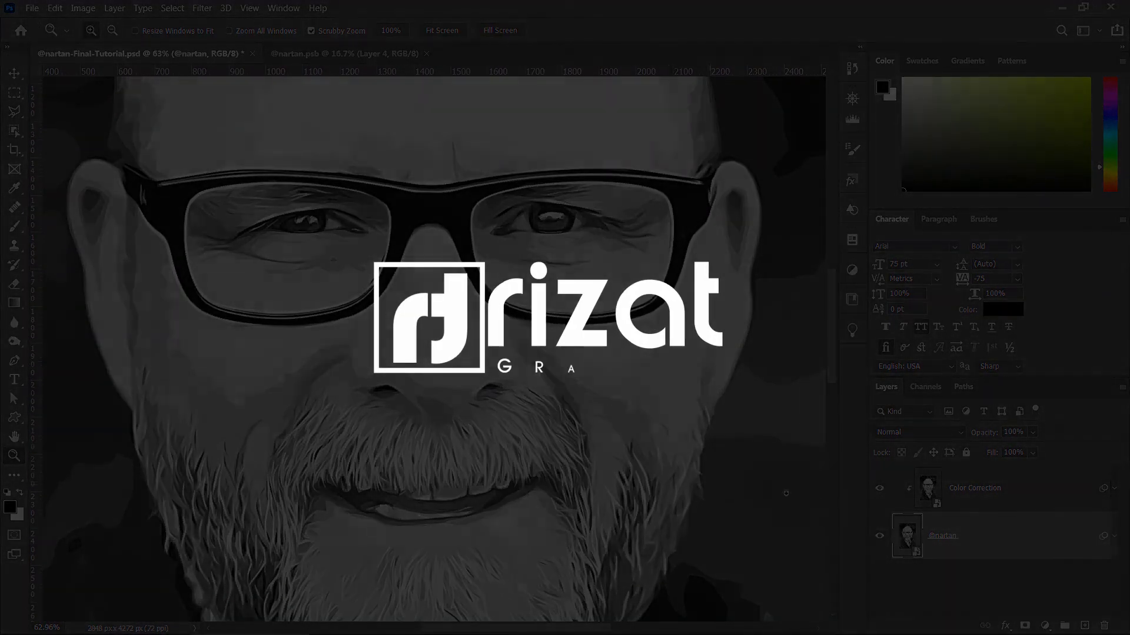